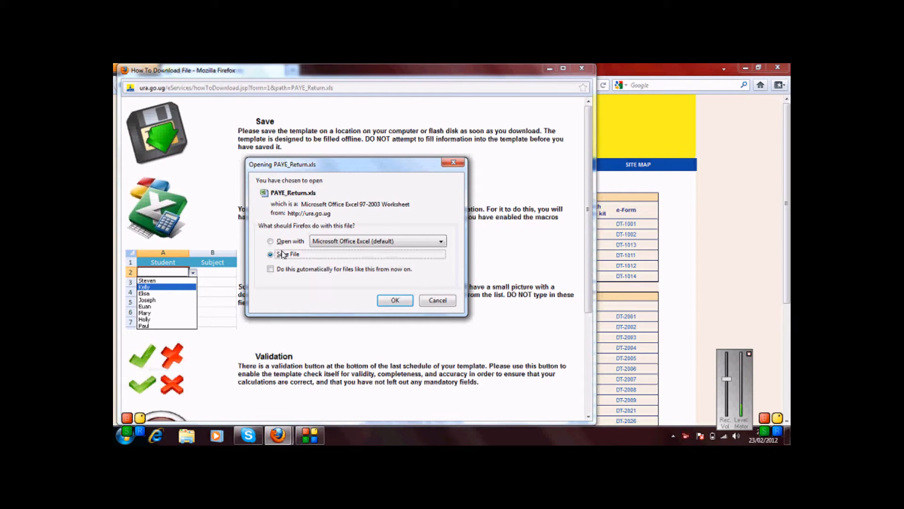
# Step: Save the PAYE_Return.xls download in Firefox and open PAYE_Return(1).xls in Excel
pyautogui.click(396, 300)
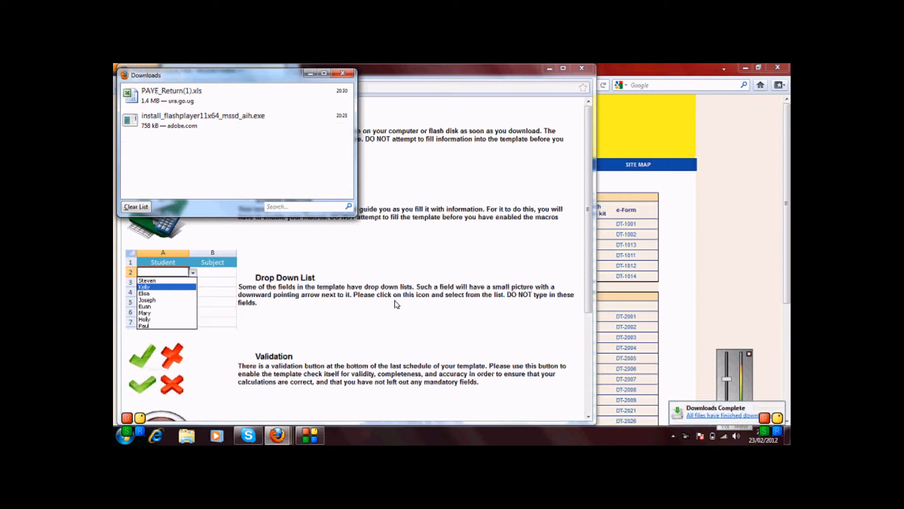
pyautogui.doubleClick(200, 93)
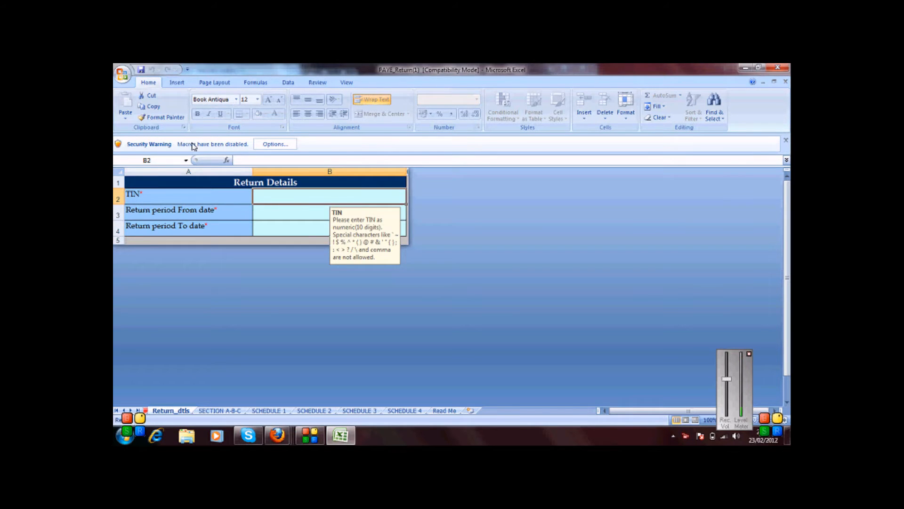
# Step: Enable the template's content, acknowledge the cut-and-paste notice, and drag the TIN hint aside
pyautogui.click(267, 146)
pyautogui.click(357, 264)
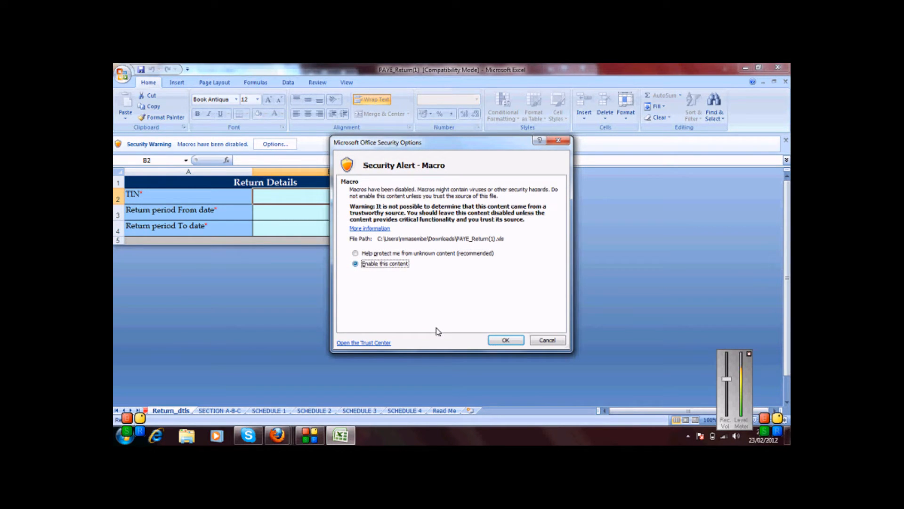
pyautogui.click(495, 340)
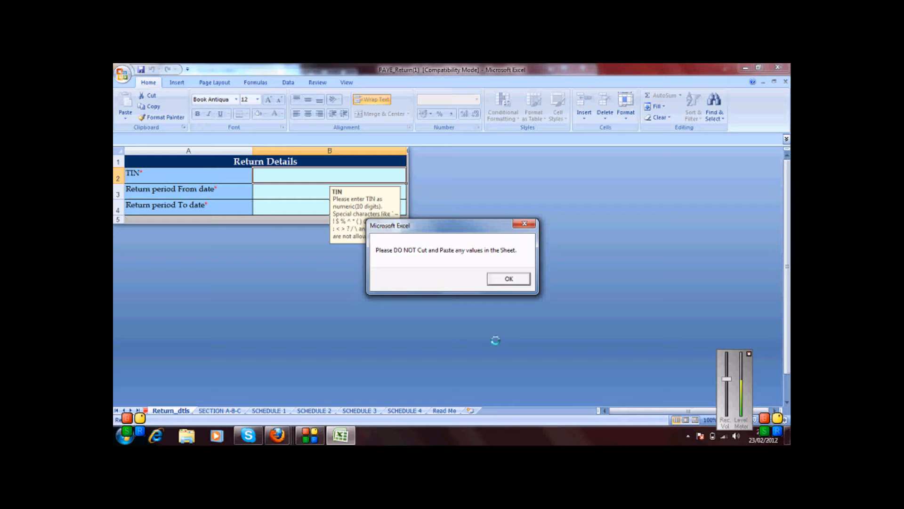
pyautogui.click(508, 279)
pyautogui.moveTo(348, 212); pyautogui.dragTo(435, 208)
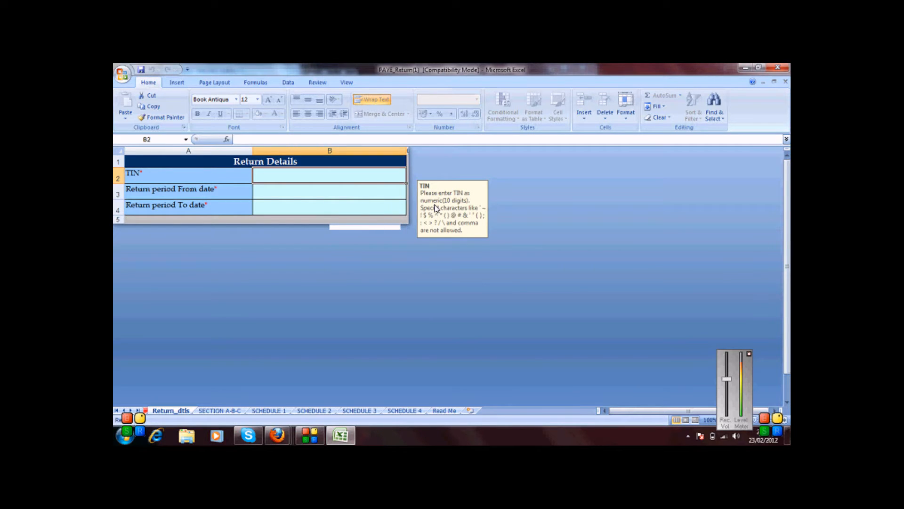
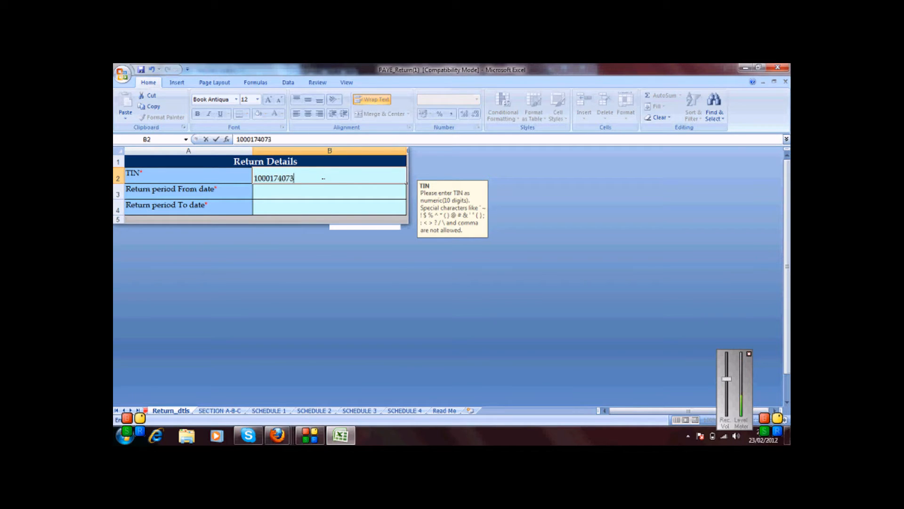
# Step: Enter the employer's TIN in B2, with return period 01/01/2012 to 31/01/2012 in B3:B4
pyautogui.click(293, 197)
pyautogui.write('01/01/2012')
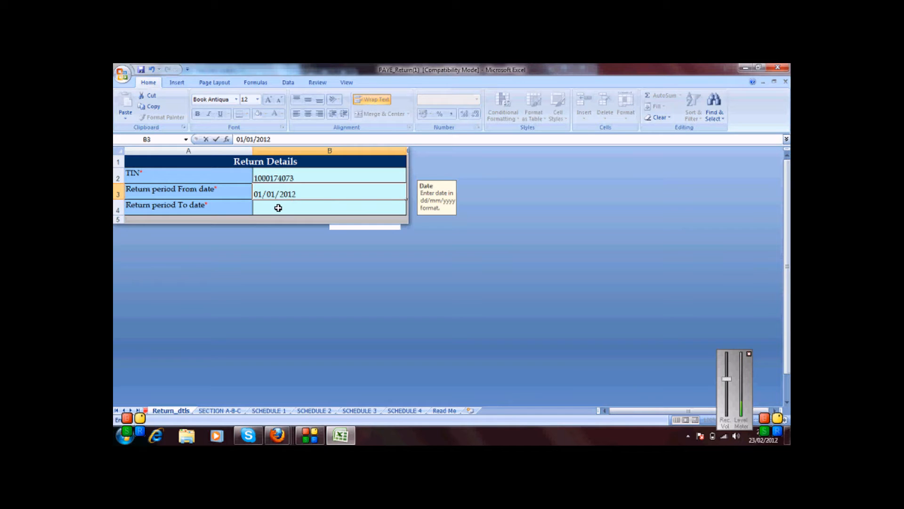
pyautogui.click(278, 208)
pyautogui.write('31')
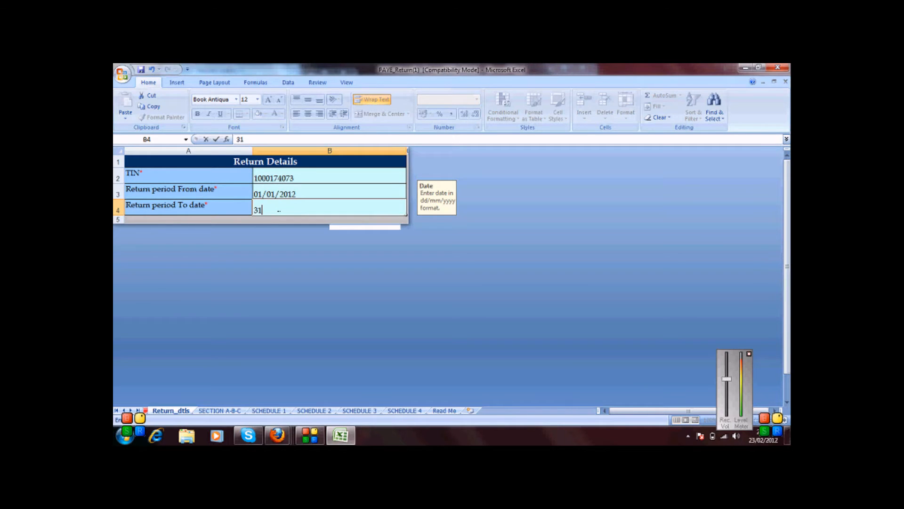
pyautogui.write('/01/2012')
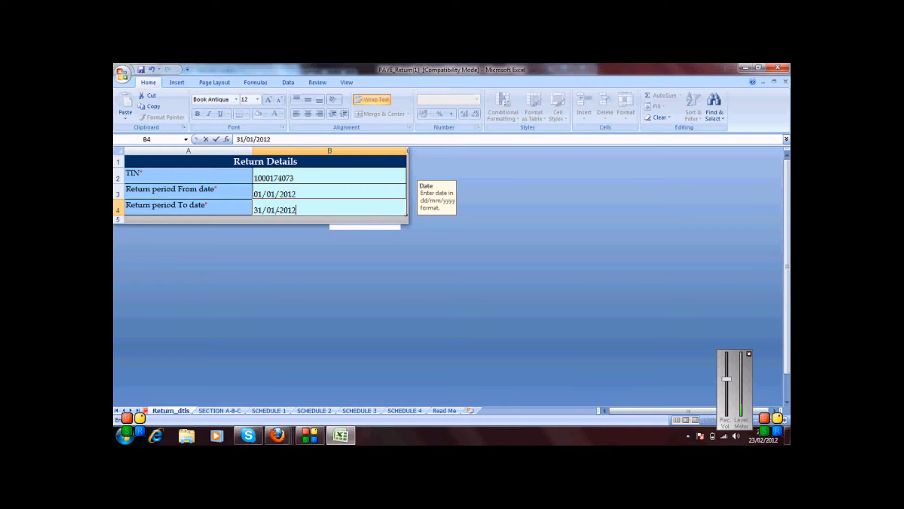
pyautogui.click(288, 192)
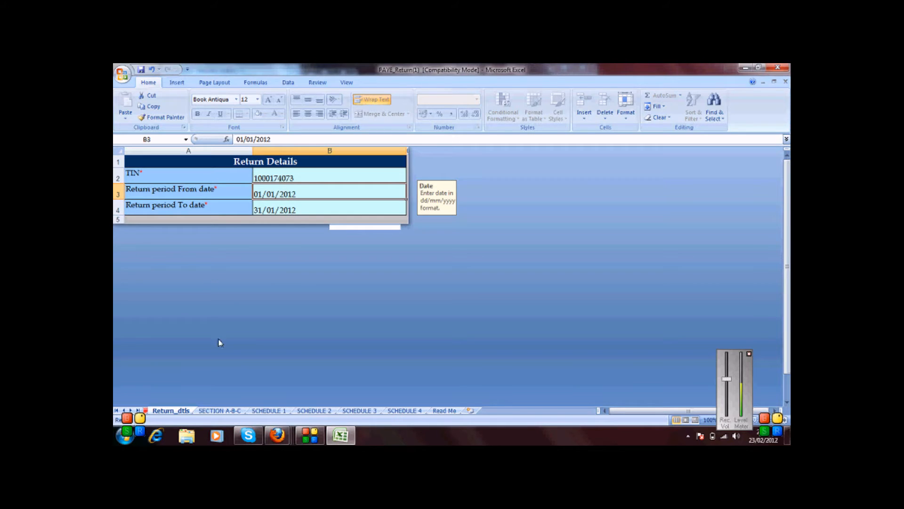
pyautogui.click(218, 410)
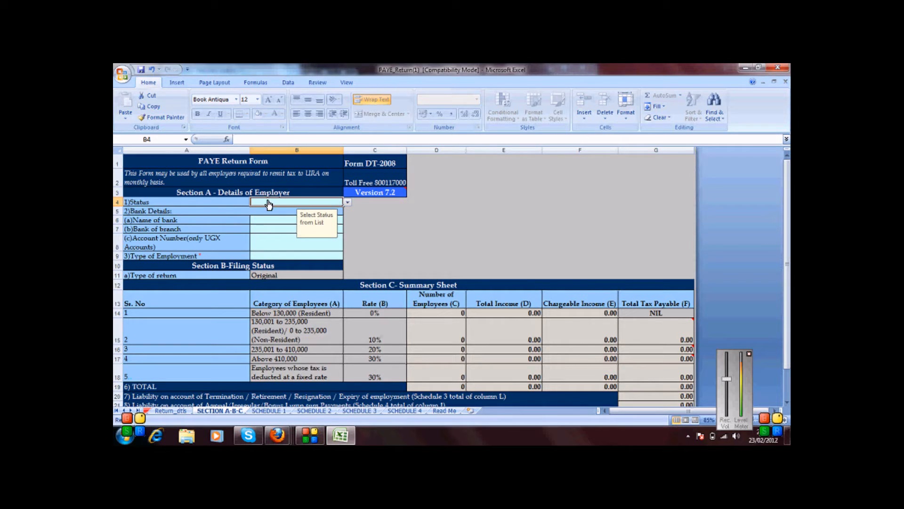
# Step: Set status to Non-Individual and pick Bank Of Africa with the EQUATORIA branch
pyautogui.hotkey('alt', 'Down')
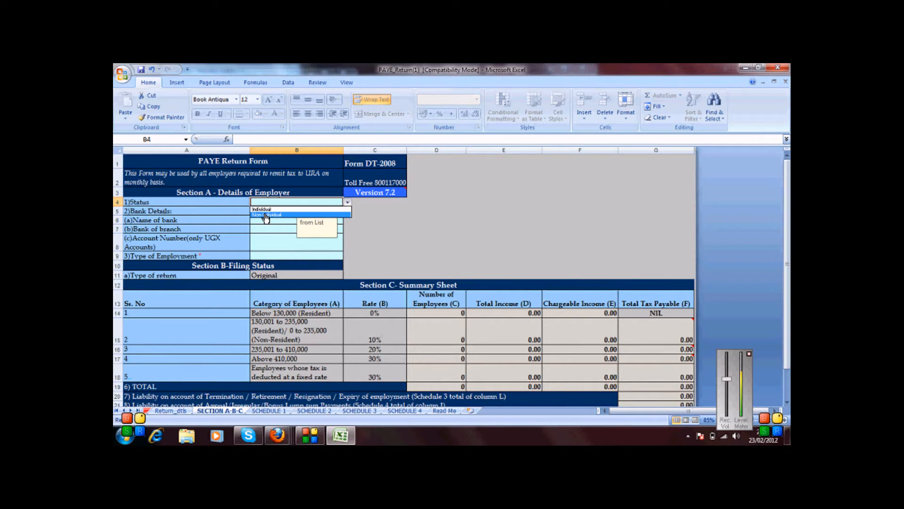
pyautogui.click(267, 215)
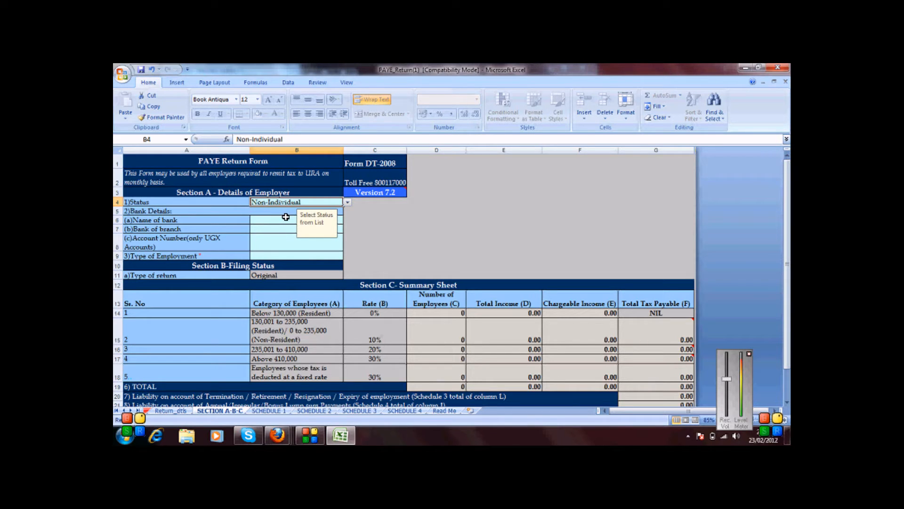
pyautogui.click(266, 222)
pyautogui.hotkey('alt', 'Down')
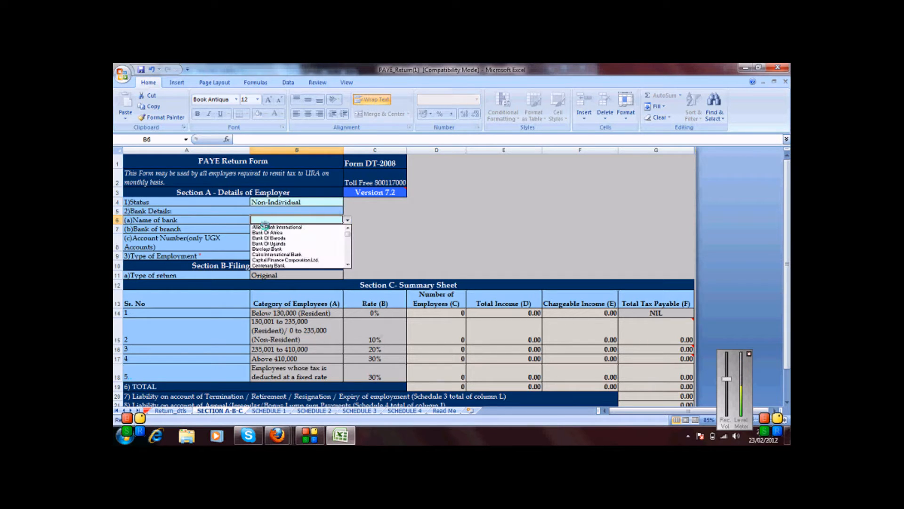
pyautogui.click(273, 234)
pyautogui.click(263, 232)
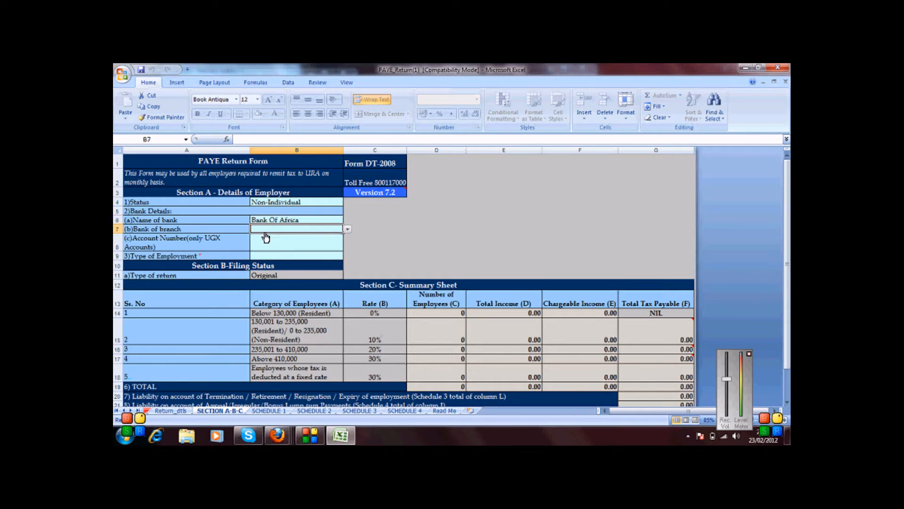
pyautogui.hotkey('alt', 'Down')
pyautogui.click(267, 248)
# Step: Enter the bank account number, set employment type to Others, then go to SCHEDULE 1
pyautogui.click(269, 244)
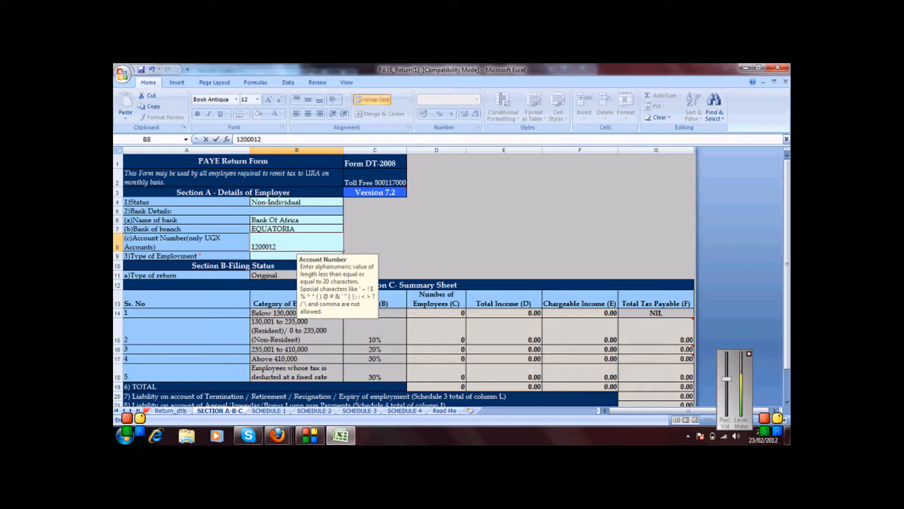
pyautogui.click(262, 256)
pyautogui.hotkey('alt', 'Down')
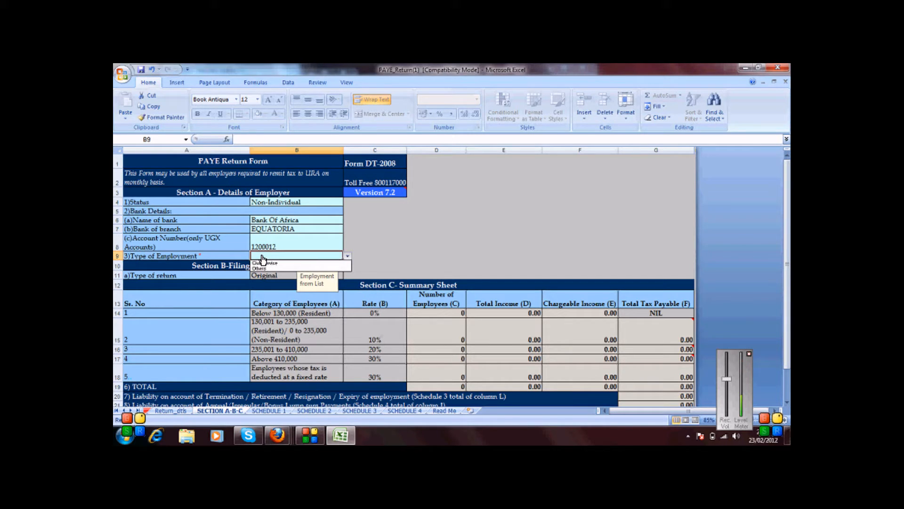
pyautogui.click(264, 268)
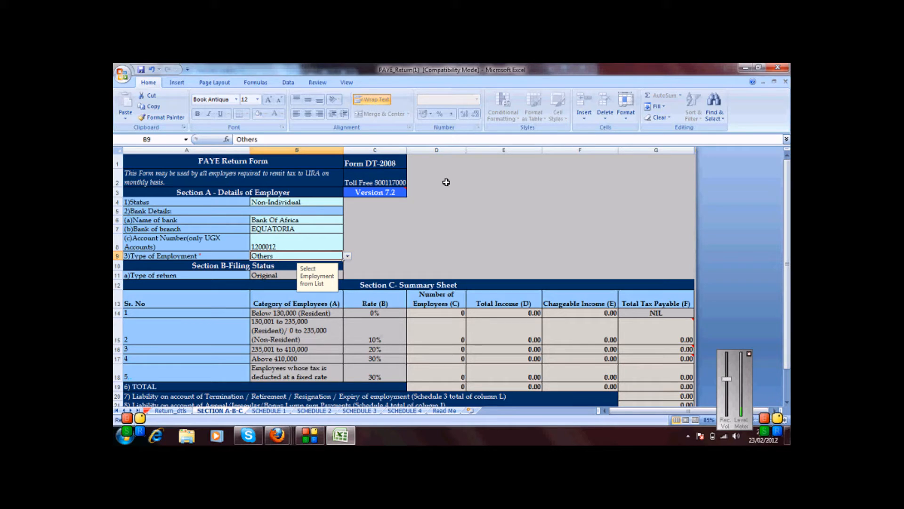
pyautogui.scroll(-1, 749, 198)
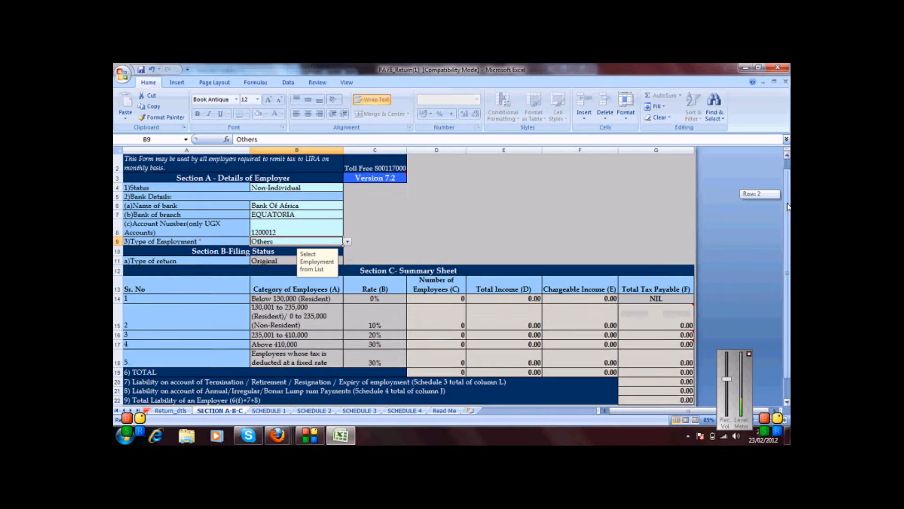
pyautogui.click(348, 402)
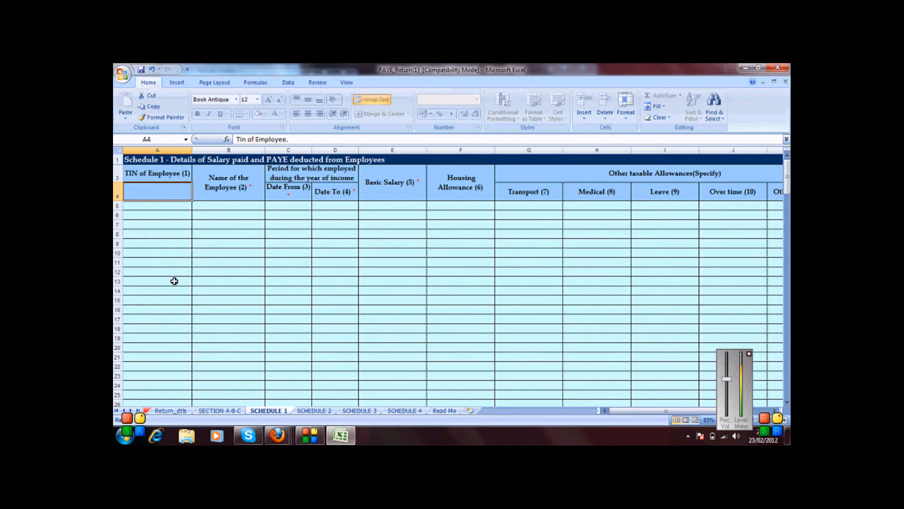
pyautogui.moveTo(166, 205); pyautogui.dragTo(163, 340)
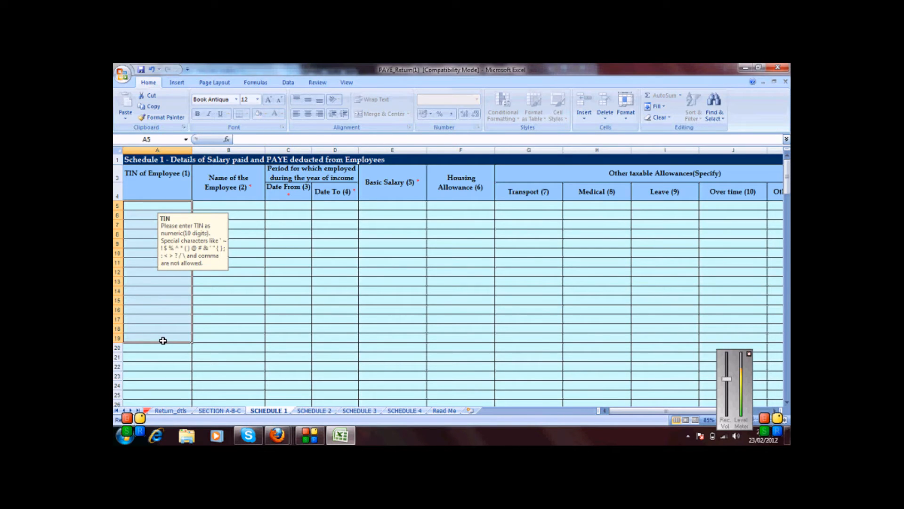
pyautogui.moveTo(203, 252); pyautogui.dragTo(337, 341)
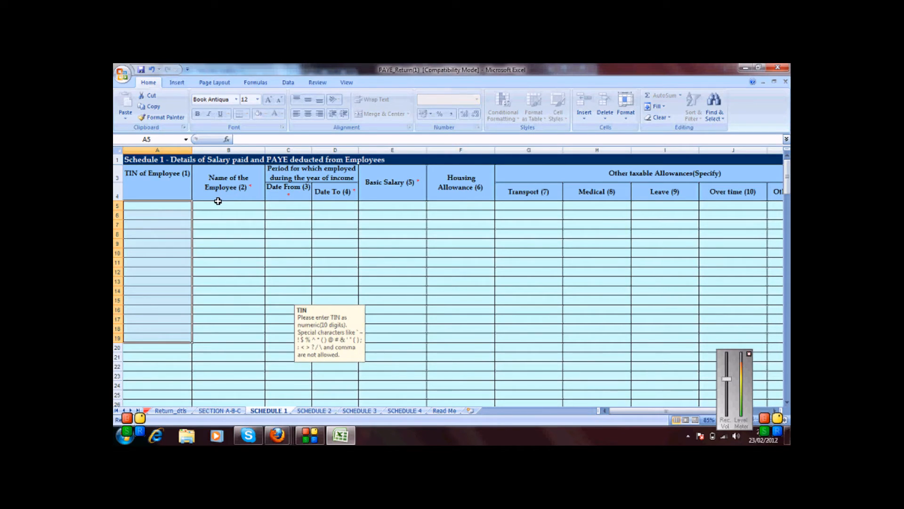
pyautogui.click(215, 203)
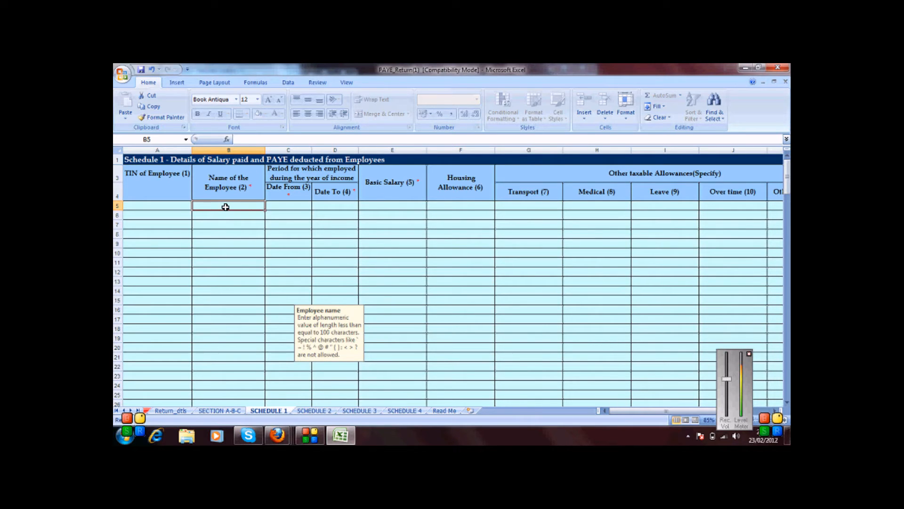
# Step: Type the four employees' first names into the name column
pyautogui.write('Jane')
pyautogui.press('Return')
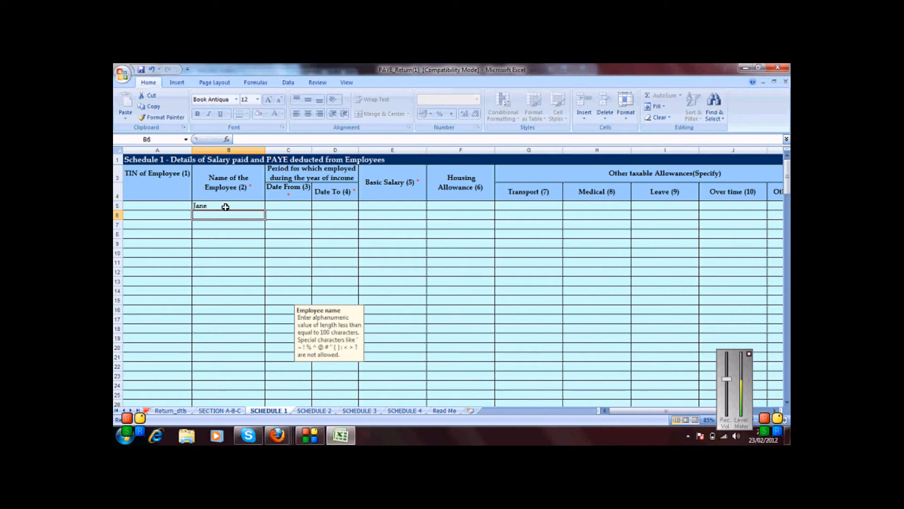
pyautogui.write('To')
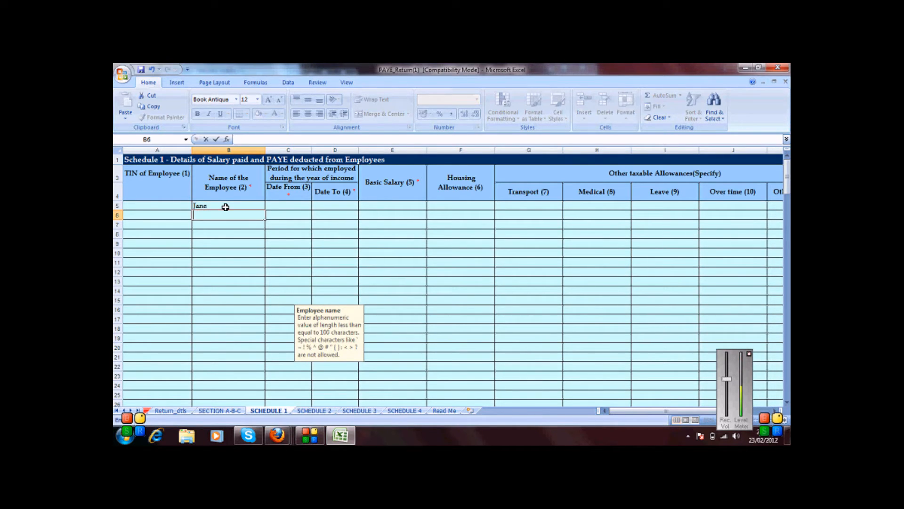
pyautogui.write('m')
pyautogui.press('Return')
pyautogui.write('James')
pyautogui.press('Return')
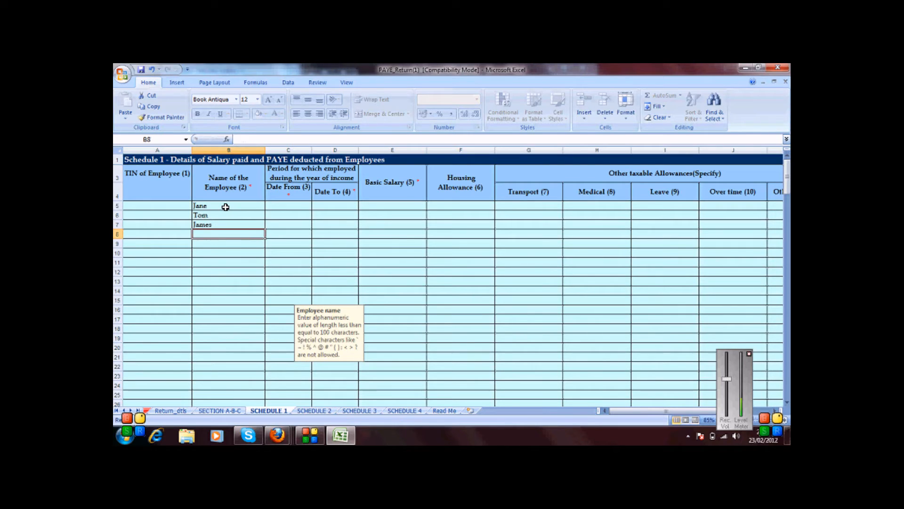
pyautogui.write('Lisa')
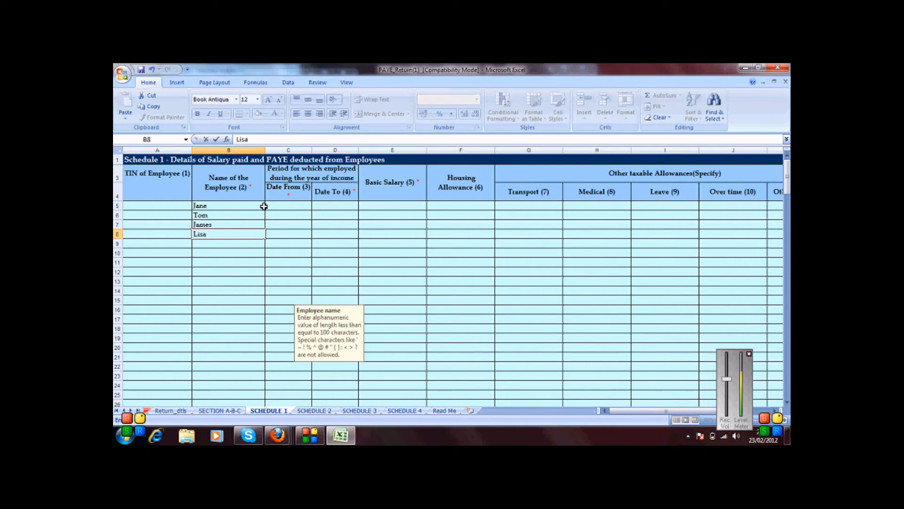
pyautogui.click(271, 204)
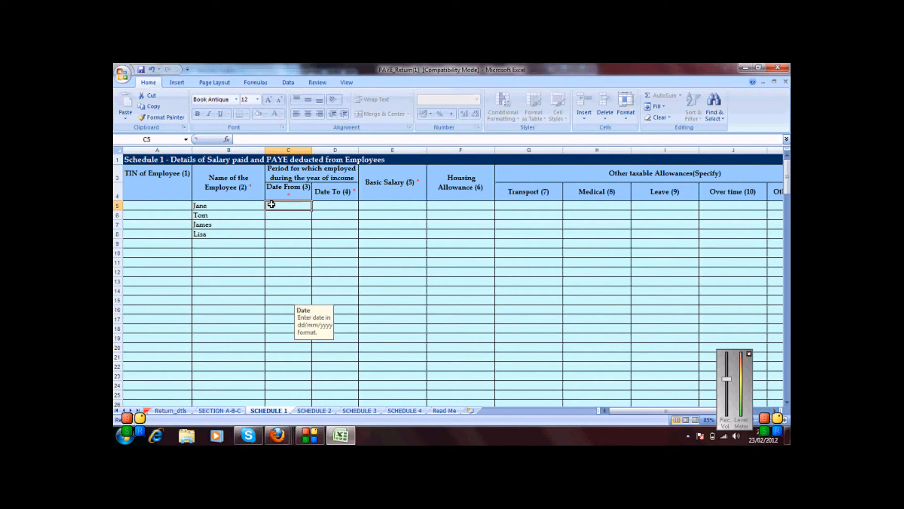
# Step: Fill Date From with 01/01/2012 for all four employees by copying C5 to C6:C8
pyautogui.write('01/0')
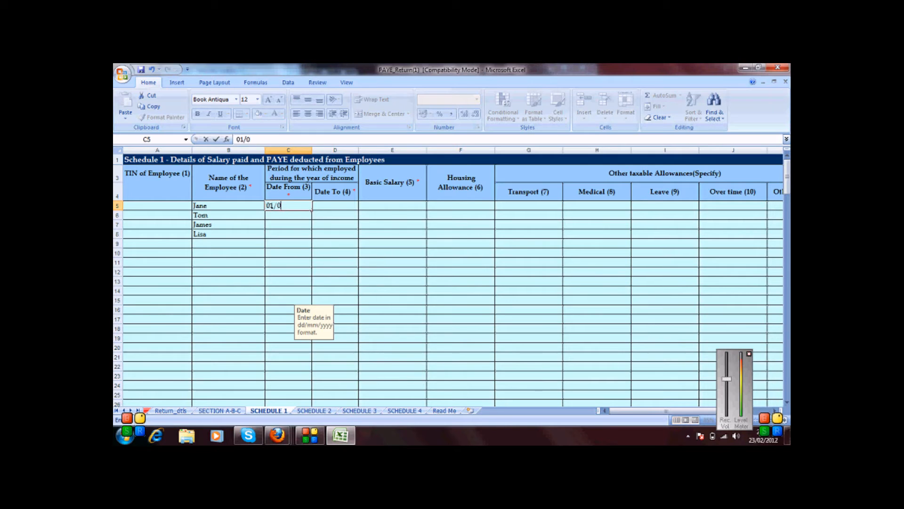
pyautogui.write('1/2012')
pyautogui.press('Return')
pyautogui.click(281, 203)
pyautogui.hotkey('ctrl', 'c')
pyautogui.moveTo(278, 214); pyautogui.dragTo(278, 232)
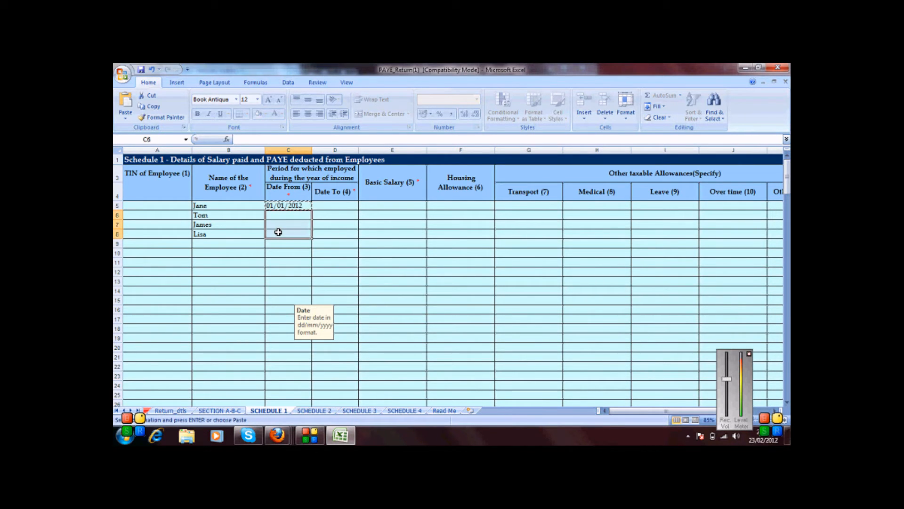
pyautogui.hotkey('ctrl', 'v')
# Step: Fill Date To with 31/01/2012 for all four employees by copying D5 to D6:D8
pyautogui.click(325, 209)
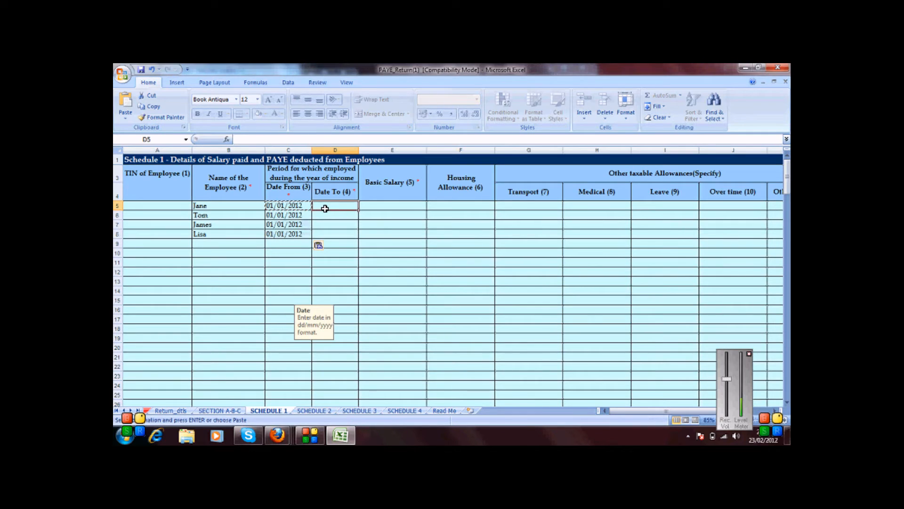
pyautogui.write('31/01/2012')
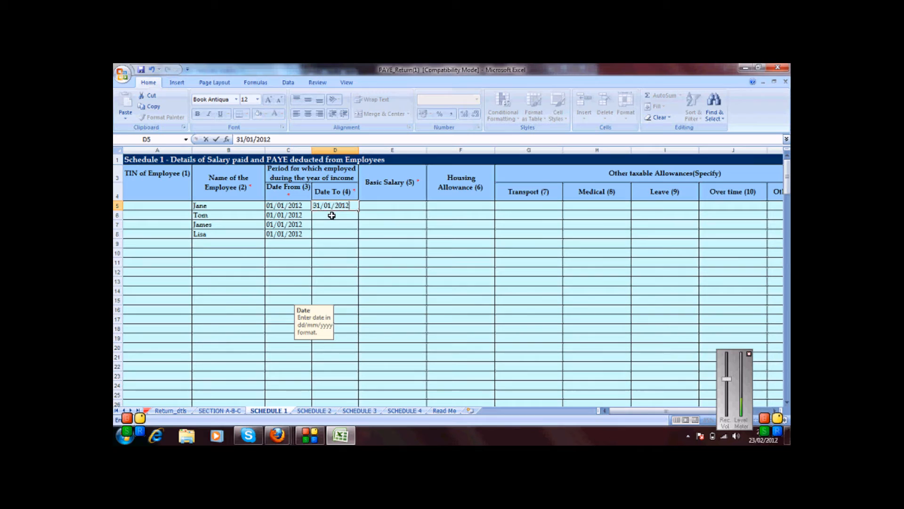
pyautogui.press('Return')
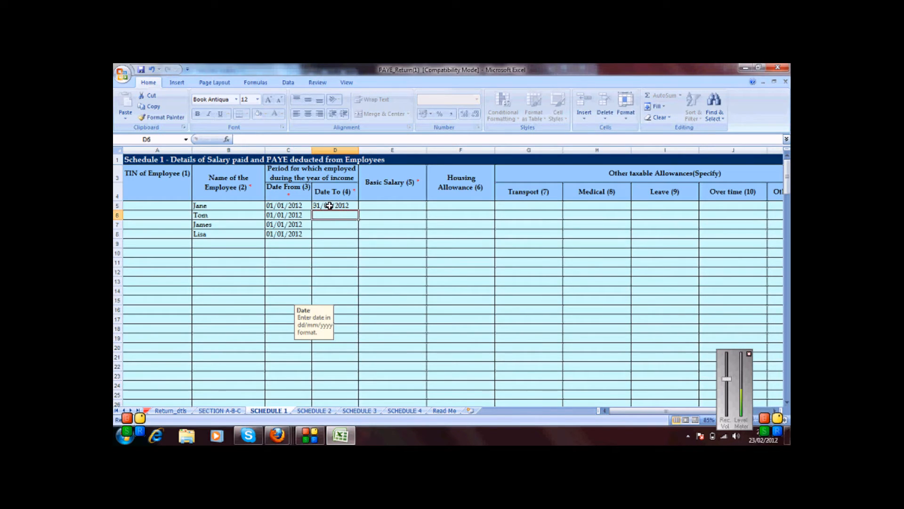
pyautogui.click(328, 206)
pyautogui.hotkey('ctrl', 'c')
pyautogui.moveTo(324, 214); pyautogui.dragTo(327, 232)
pyautogui.hotkey('ctrl', 'v')
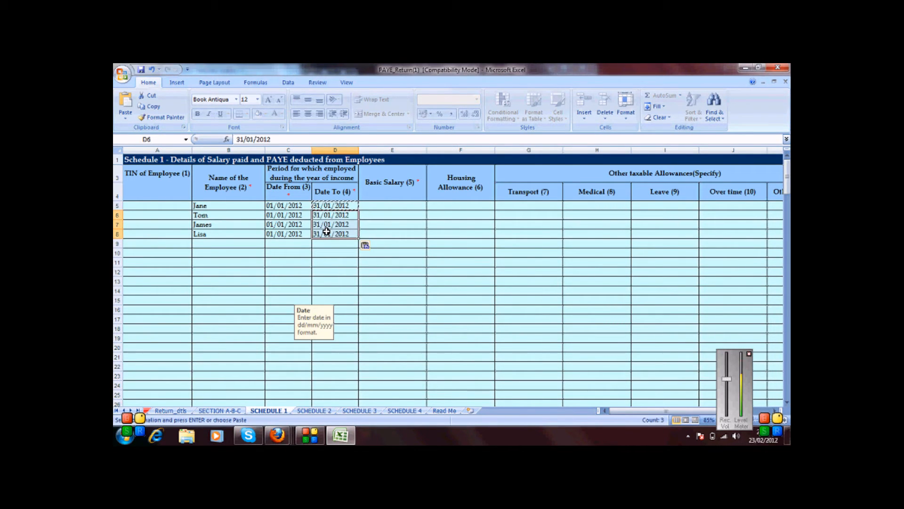
pyautogui.click(392, 205)
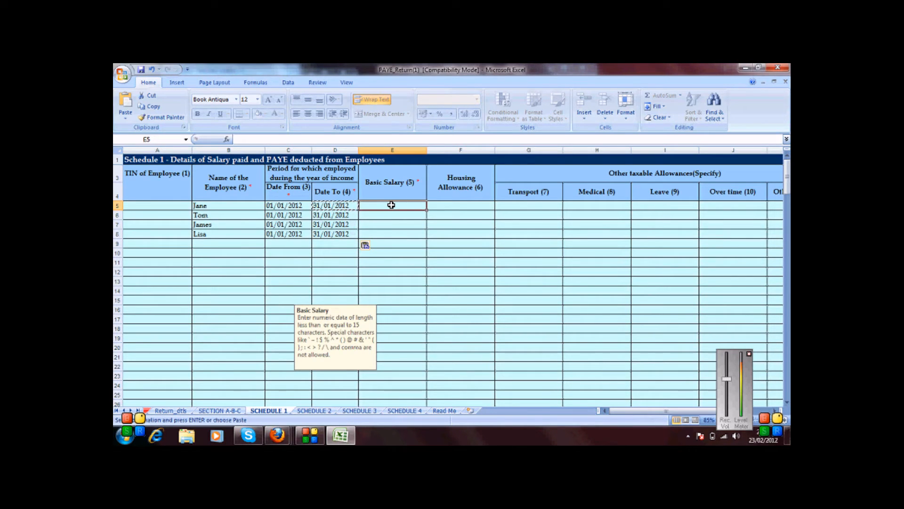
# Step: Enter basic salaries 100000, 230000, 500000 and 1,430,000 into E5:E8
pyautogui.write('100')
pyautogui.write('000')
pyautogui.press('Return')
pyautogui.write('230000')
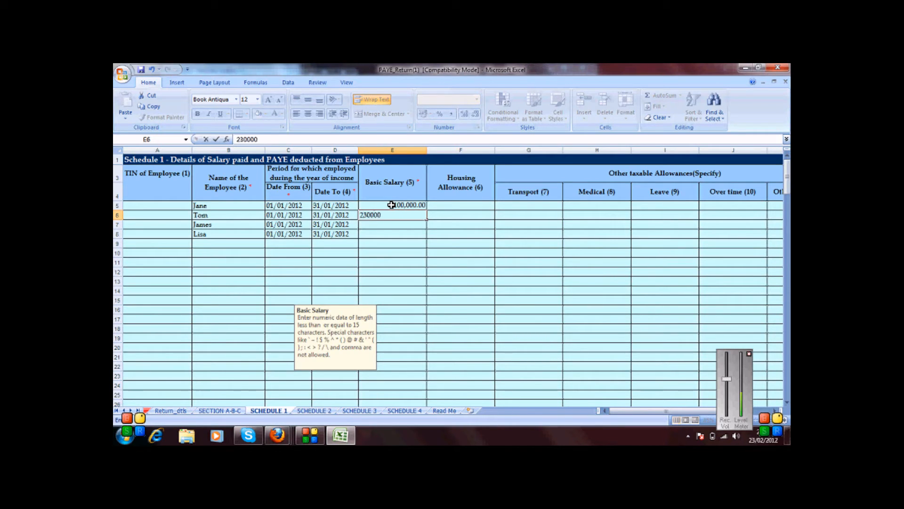
pyautogui.press('Return')
pyautogui.write('500000')
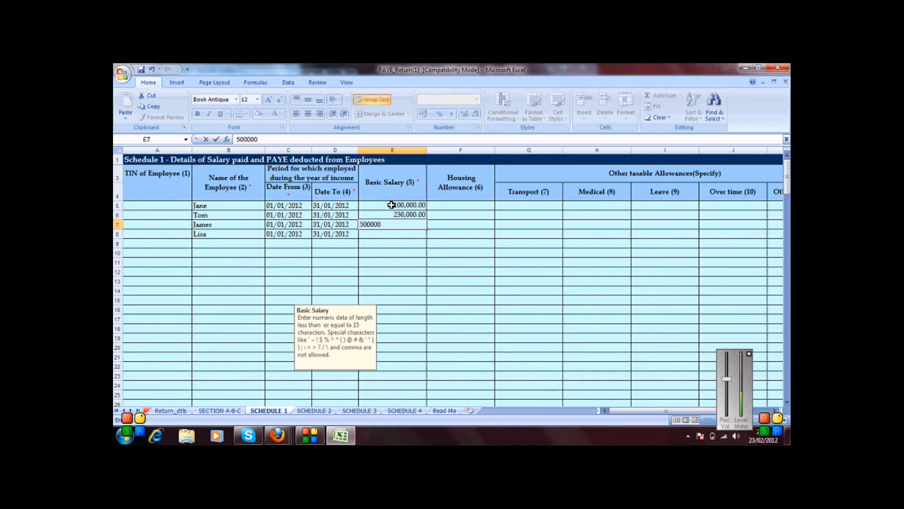
pyautogui.press('Return')
pyautogui.write('1,430,0')
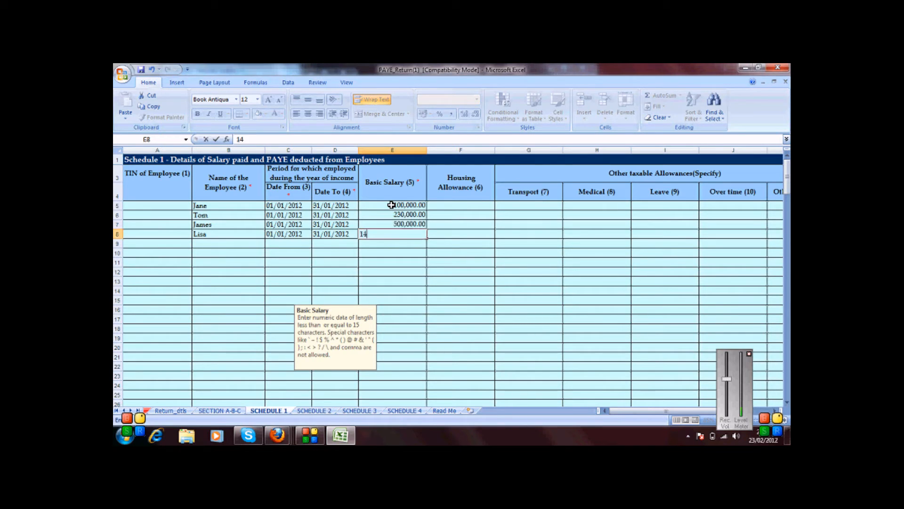
pyautogui.write('0000')
pyautogui.click(450, 205)
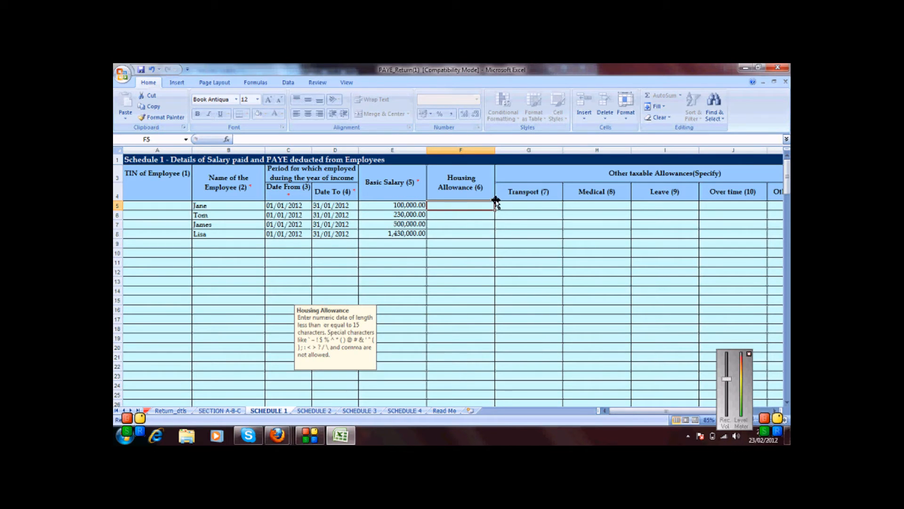
pyautogui.click(534, 205)
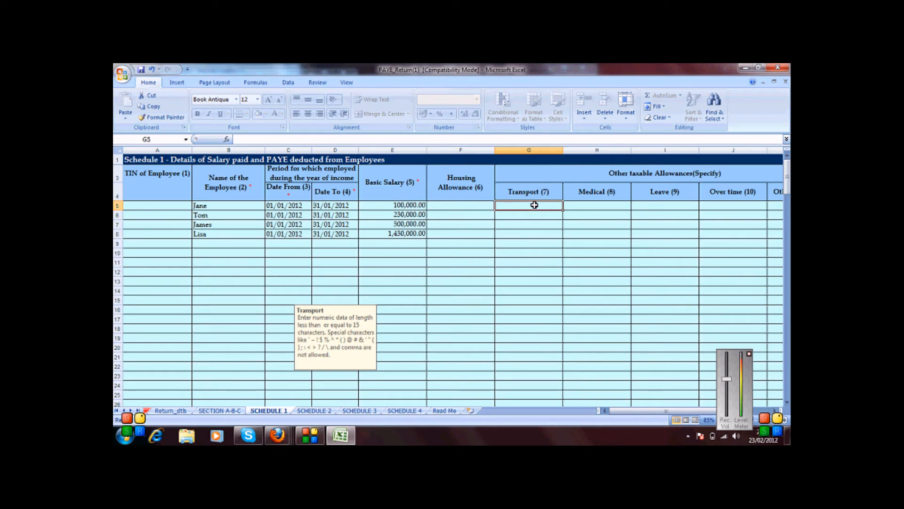
# Step: Enter a 10,000 transport allowance in G5:G8, copying it down to the last two rows
pyautogui.write('100000')
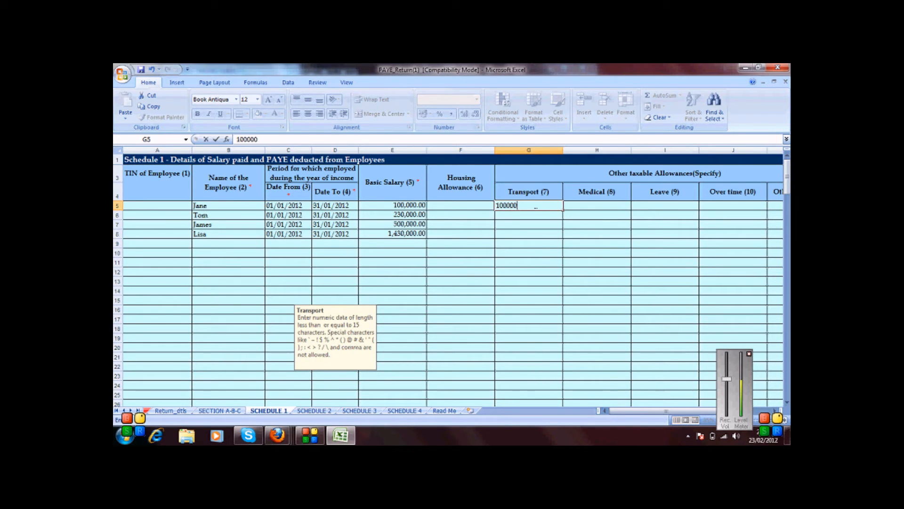
pyautogui.press('BackSpace')
pyautogui.click(519, 211)
pyautogui.write('10000')
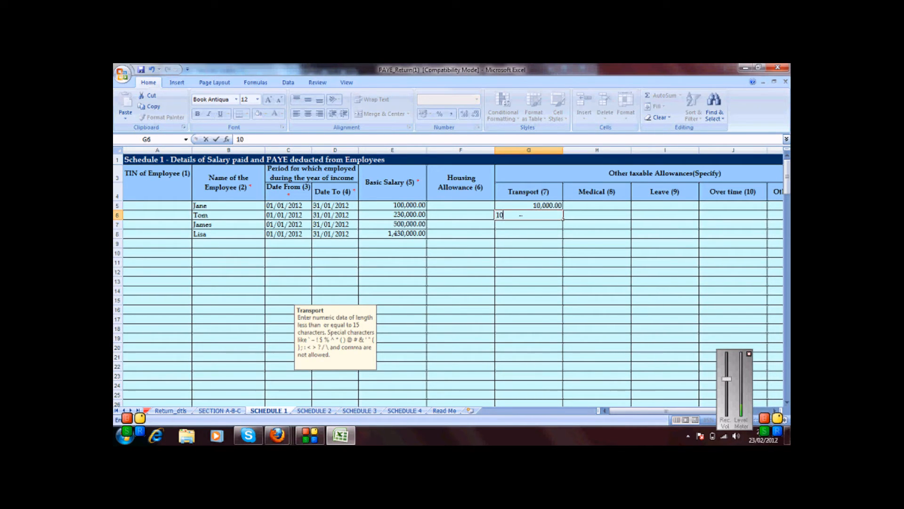
pyautogui.press('Return')
pyautogui.click(517, 215)
pyautogui.hotkey('ctrl', 'c')
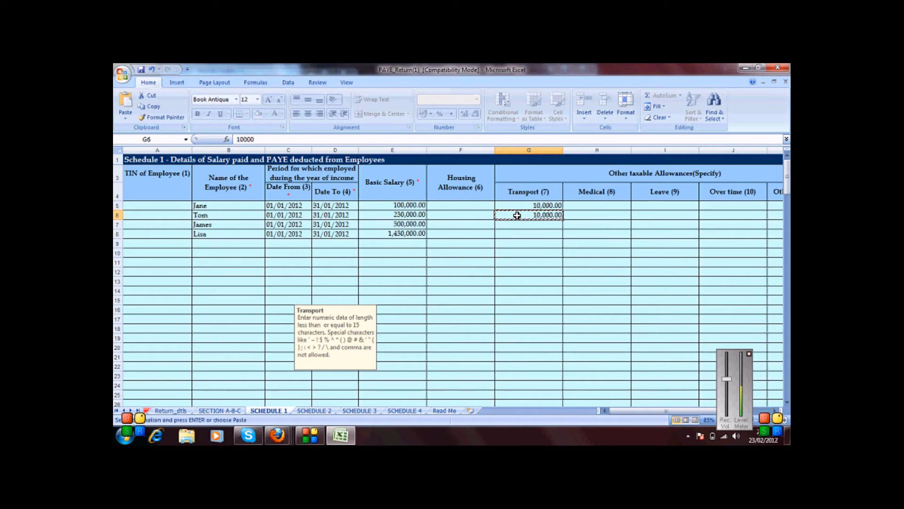
pyautogui.moveTo(513, 227); pyautogui.dragTo(511, 234)
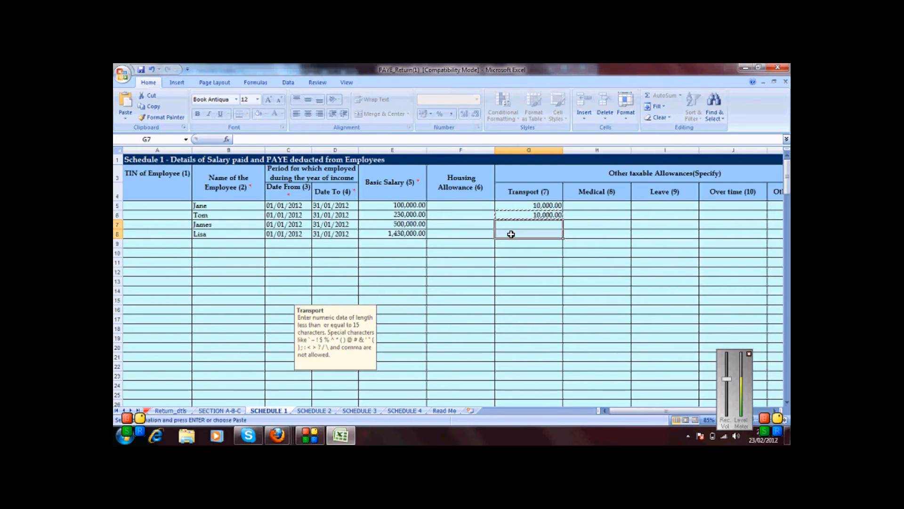
pyautogui.hotkey('ctrl', 'v')
pyautogui.click(592, 208)
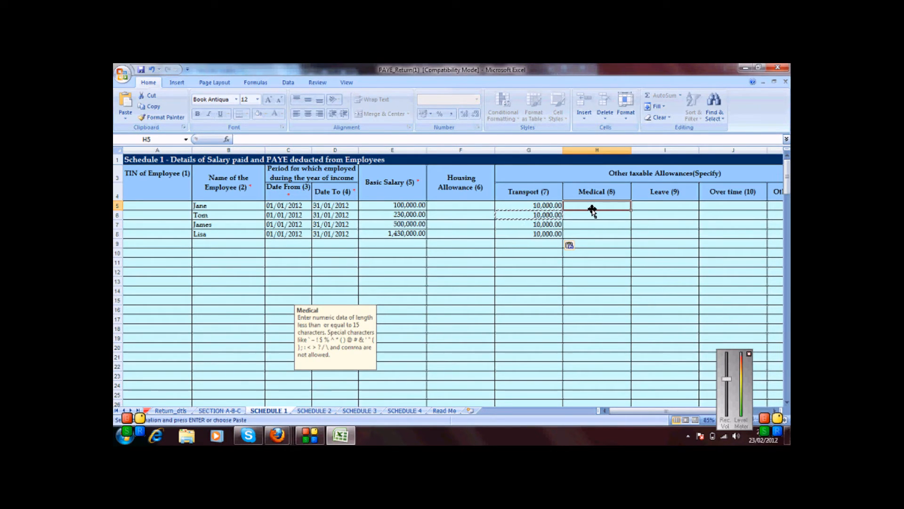
# Step: Select the basic salary and transport/medical figures to check their sums in the status bar
pyautogui.moveTo(408, 205); pyautogui.dragTo(405, 227)
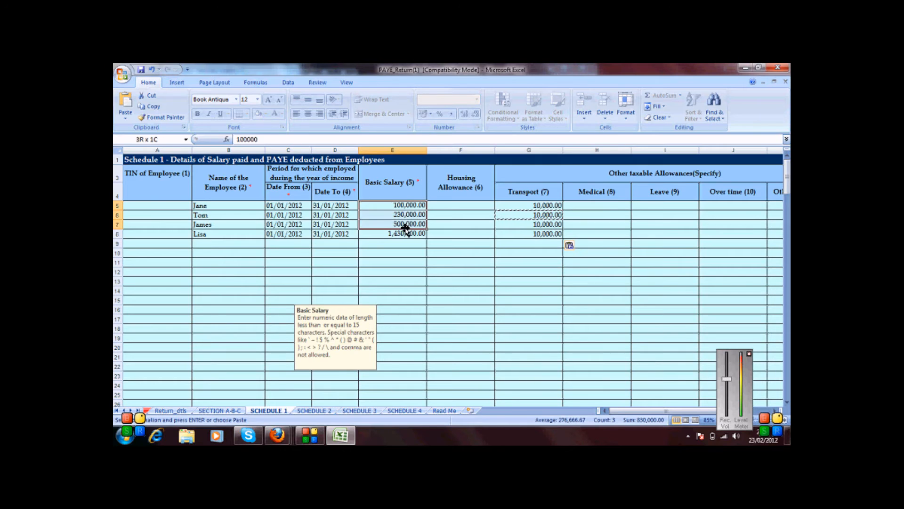
pyautogui.moveTo(515, 205); pyautogui.dragTo(607, 235)
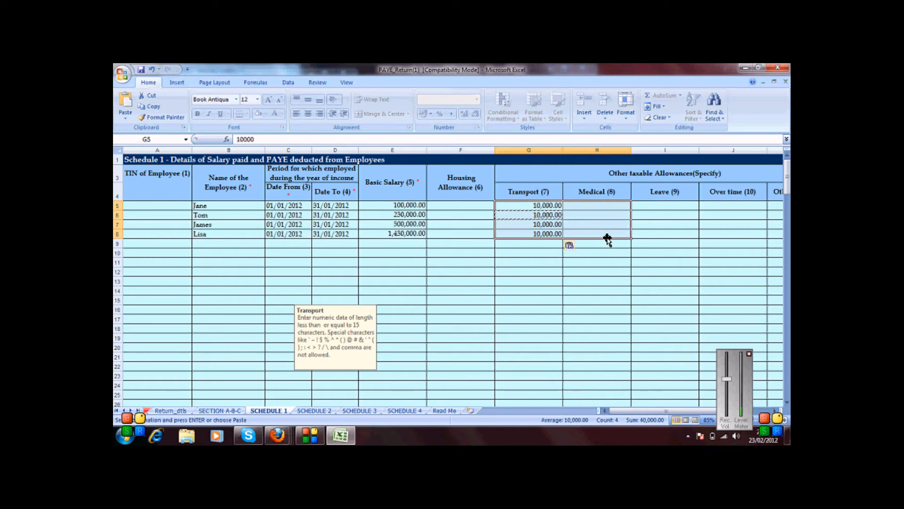
pyautogui.moveTo(620, 413); pyautogui.dragTo(662, 410)
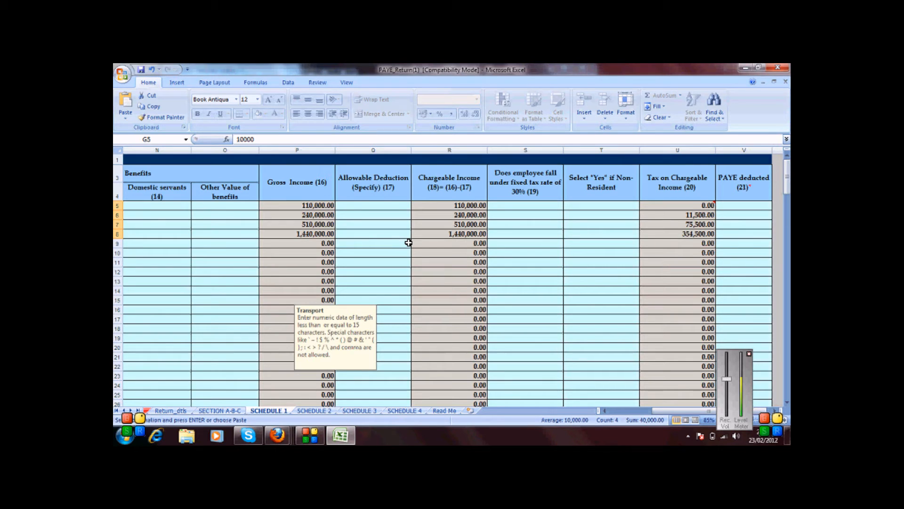
# Step: Review the first employee's 30% rate, non-resident and PAYE cells, leaving the Yes/No choice unset
pyautogui.click(518, 206)
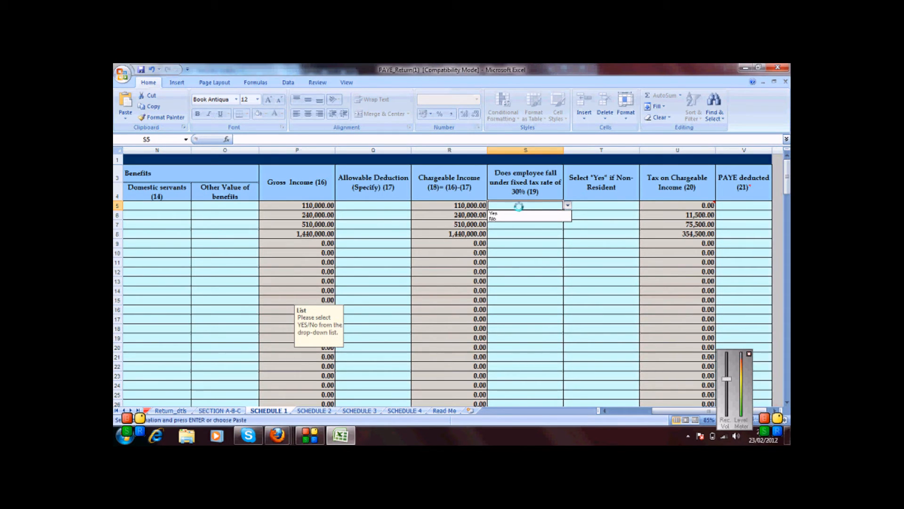
pyautogui.click(613, 212)
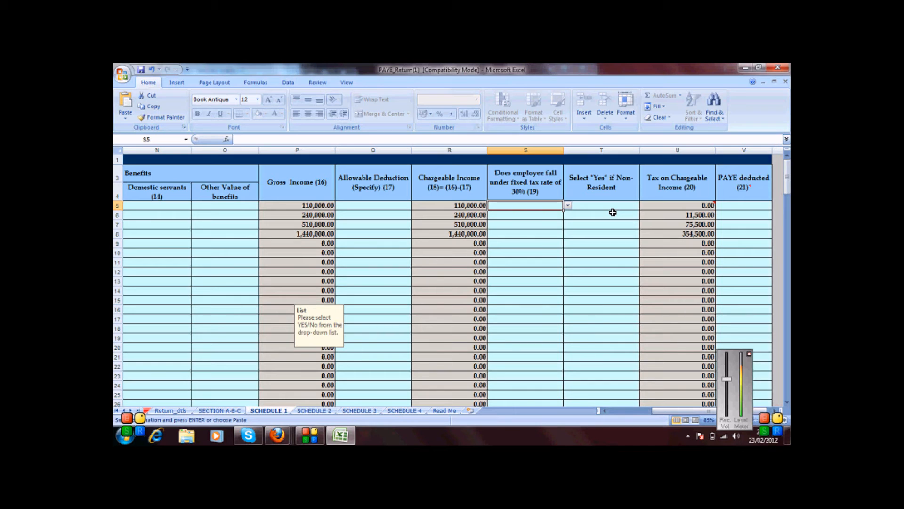
pyautogui.click(603, 211)
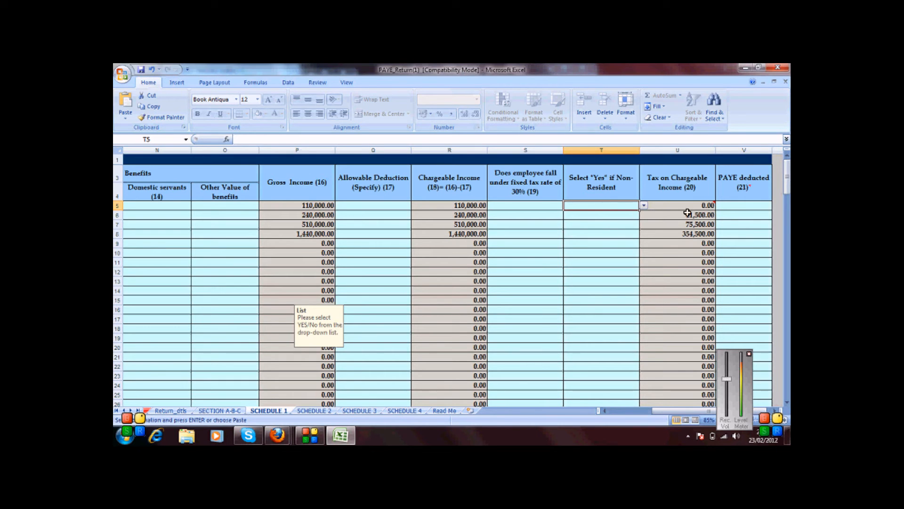
pyautogui.click(739, 208)
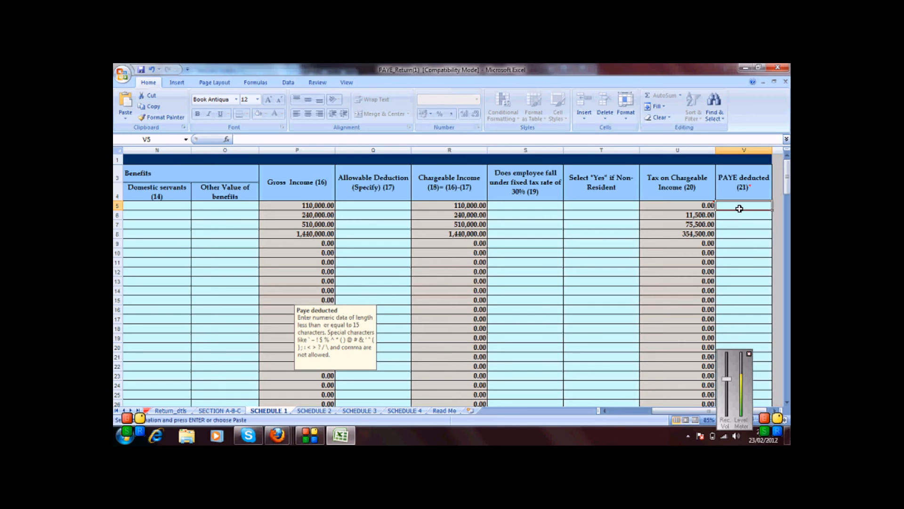
# Step: Enter PAYE deducted of 0, 11500, 75,500 and 354500 in V5:V8 and check the 441,500 total
pyautogui.write('0')
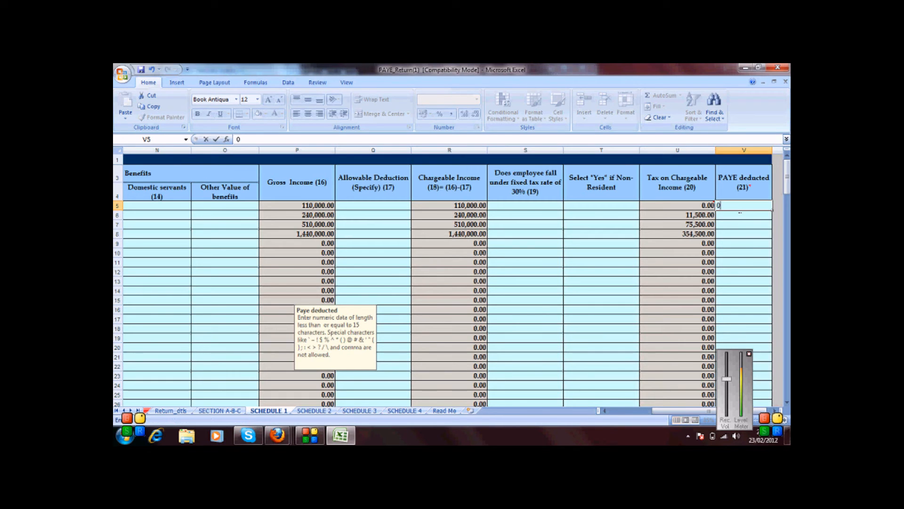
pyautogui.click(735, 217)
pyautogui.write('11500')
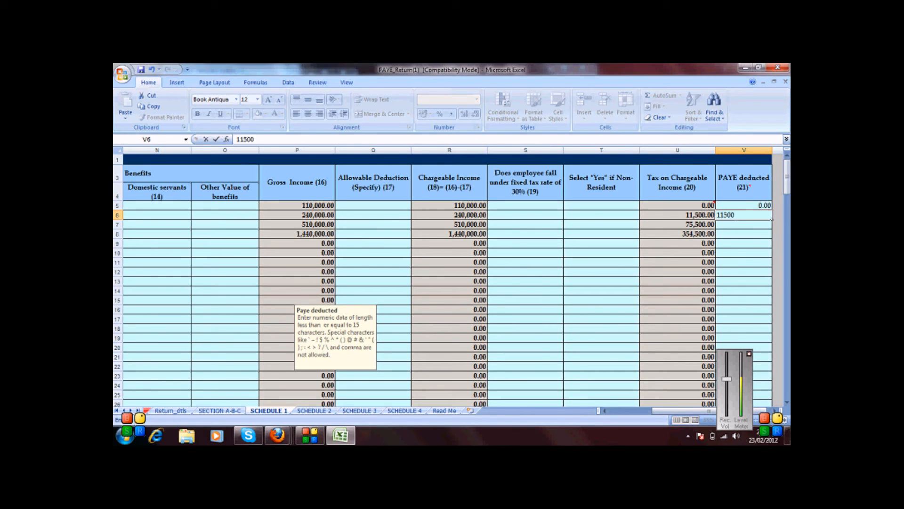
pyautogui.press('Return')
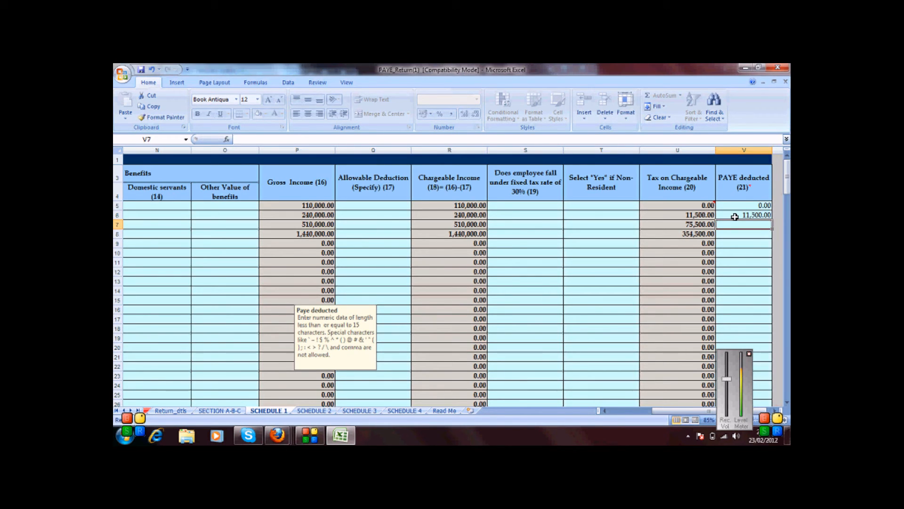
pyautogui.write('75,5')
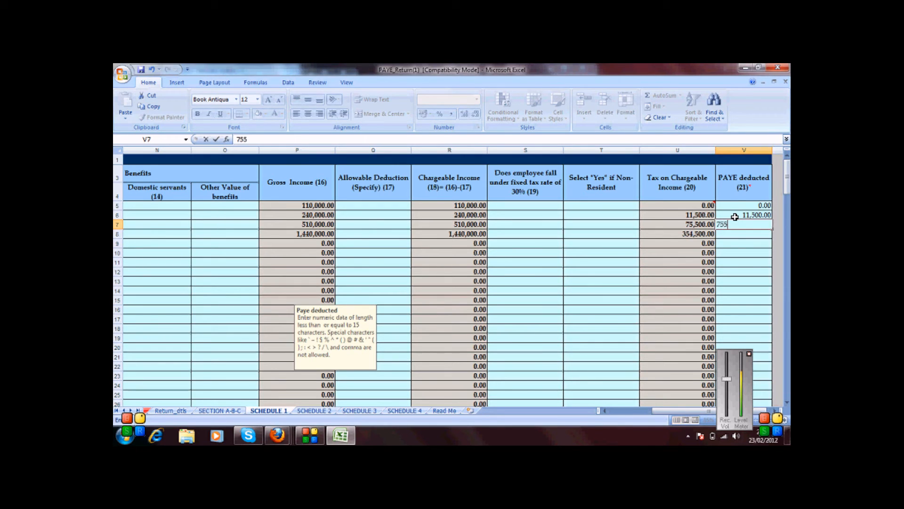
pyautogui.write('00')
pyautogui.click(739, 234)
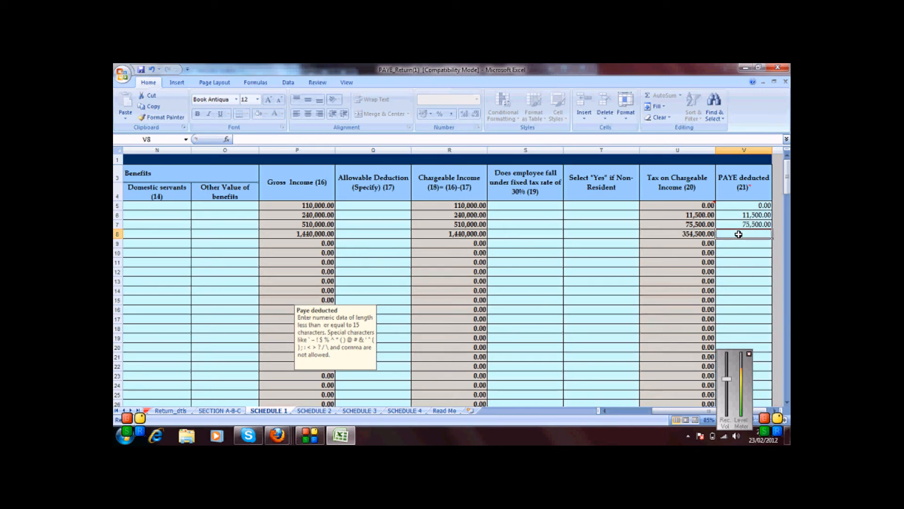
pyautogui.write('354500')
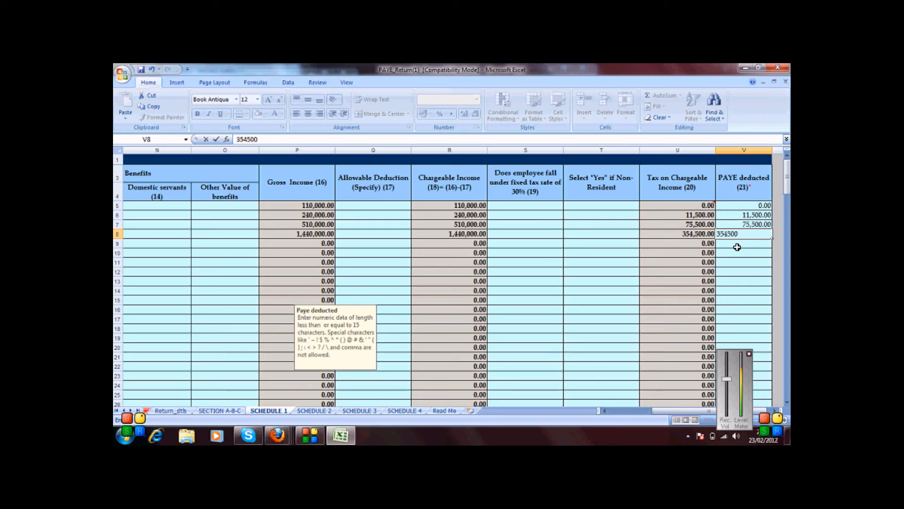
pyautogui.click(738, 247)
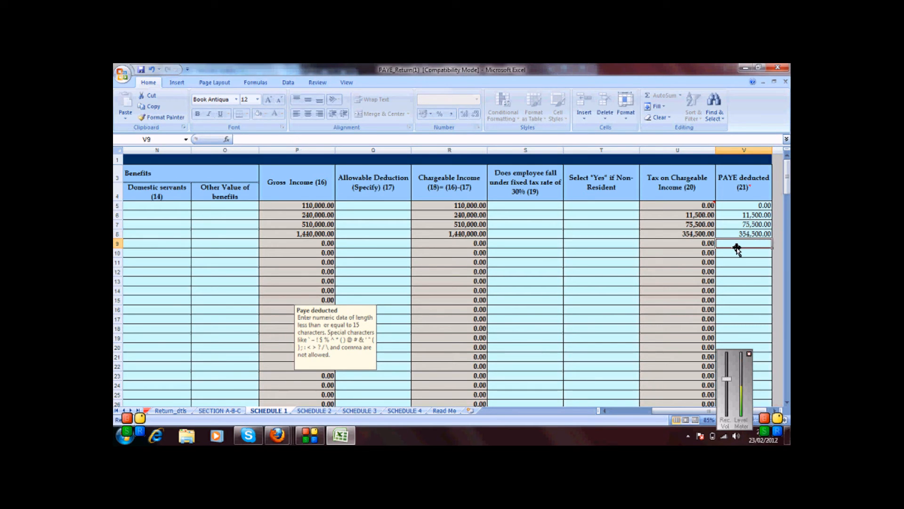
pyautogui.moveTo(786, 187); pyautogui.dragTo(786, 398)
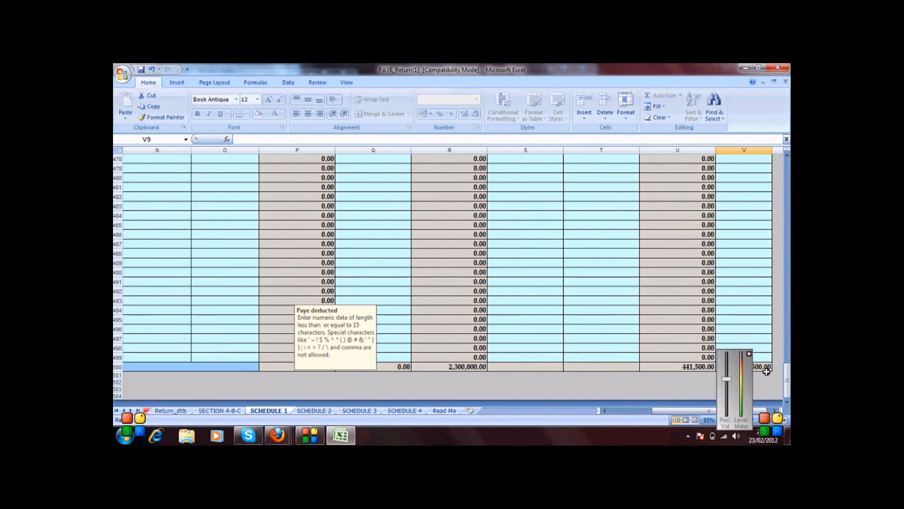
pyautogui.click(749, 355)
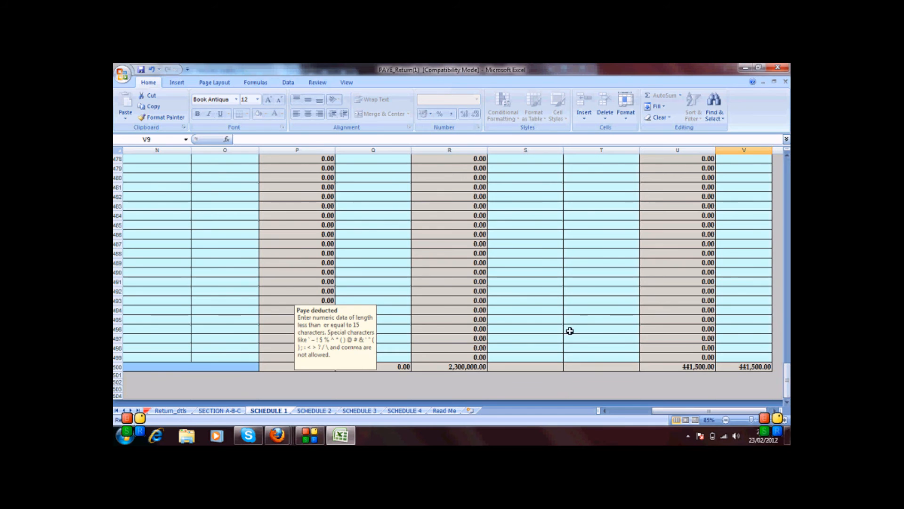
# Step: Read Schedule 2's input rules for PAYE deducted, tax paid, cheque, registration number, bank and payment date
pyautogui.click(320, 411)
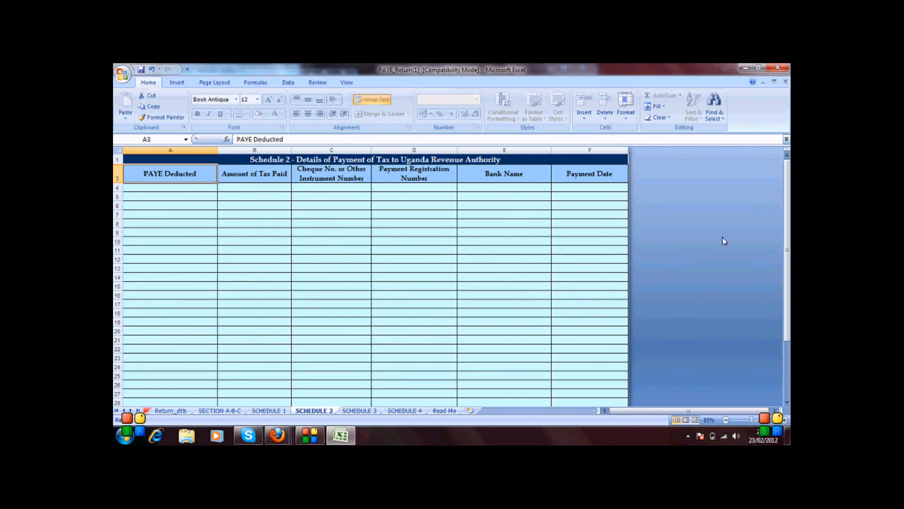
pyautogui.moveTo(159, 186); pyautogui.dragTo(579, 187)
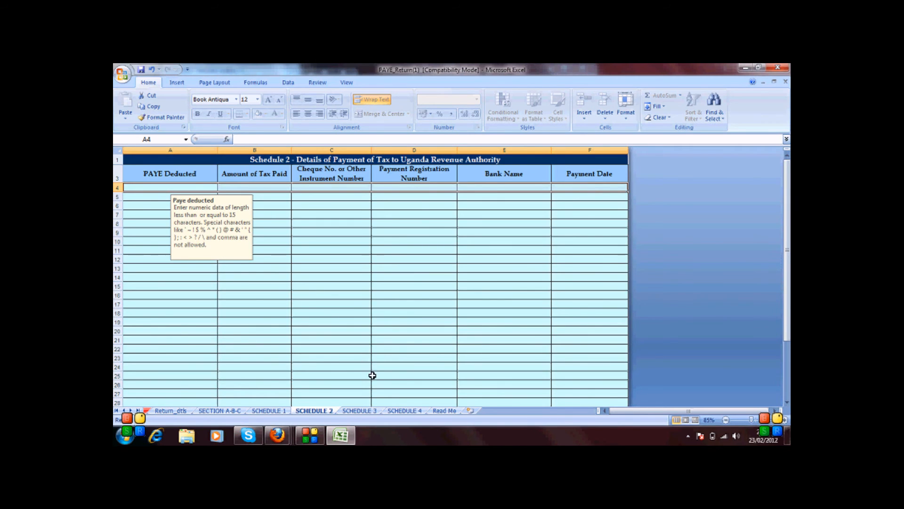
pyautogui.click(206, 187)
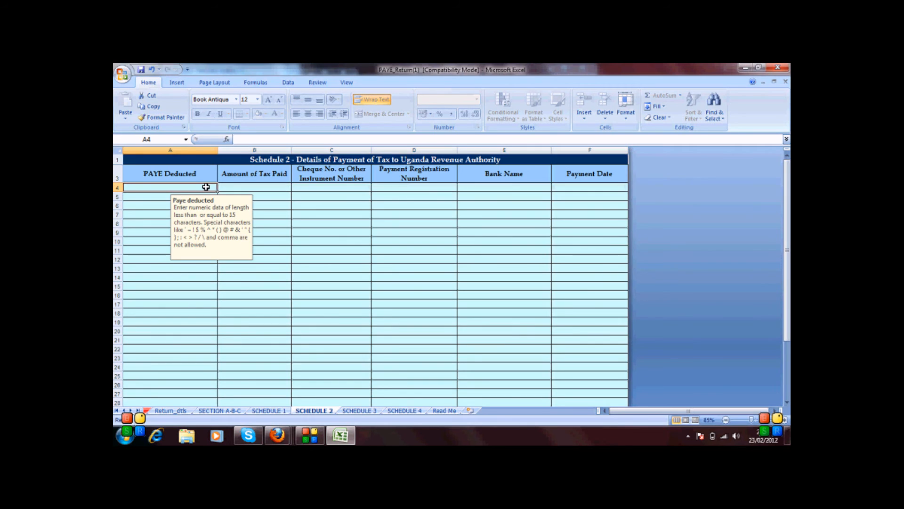
pyautogui.click(236, 186)
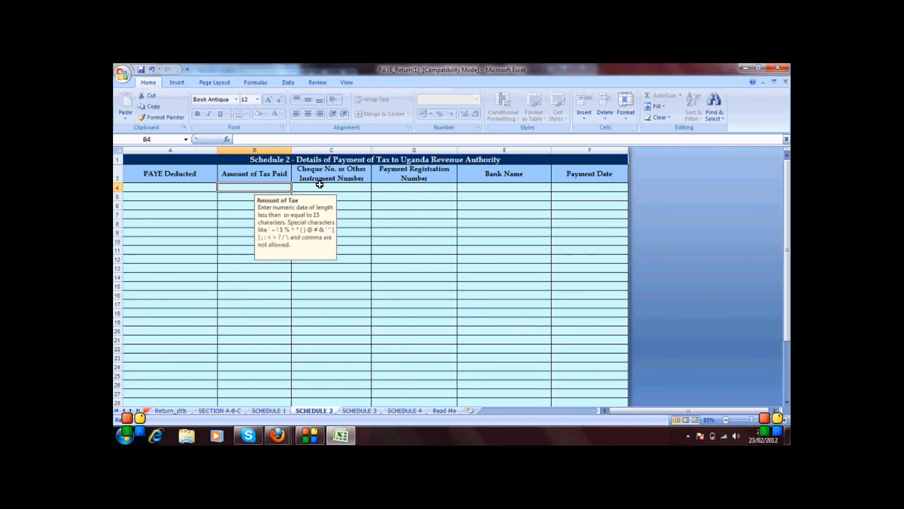
pyautogui.click(320, 186)
pyautogui.click(406, 187)
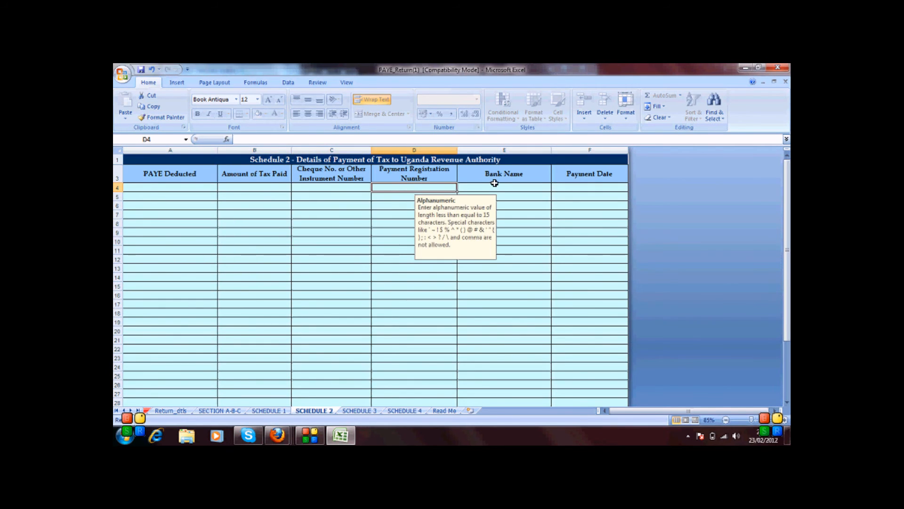
pyautogui.click(500, 188)
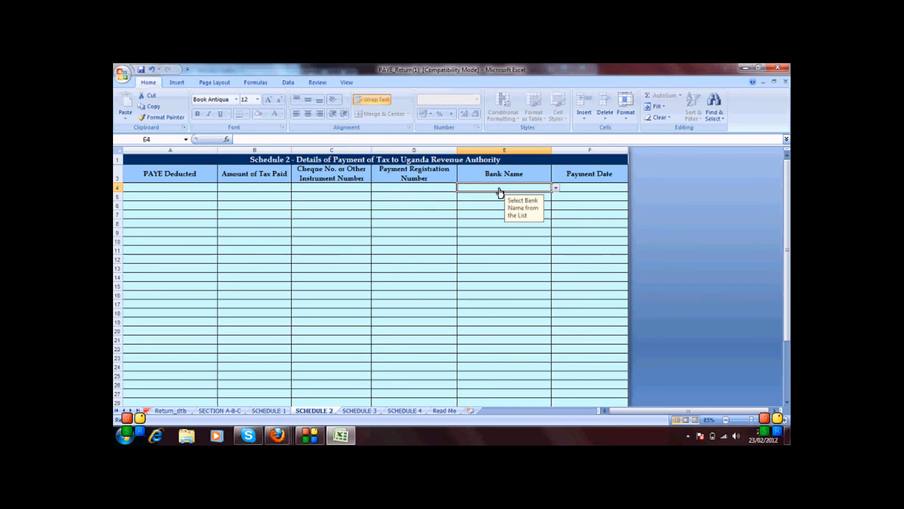
pyautogui.click(588, 186)
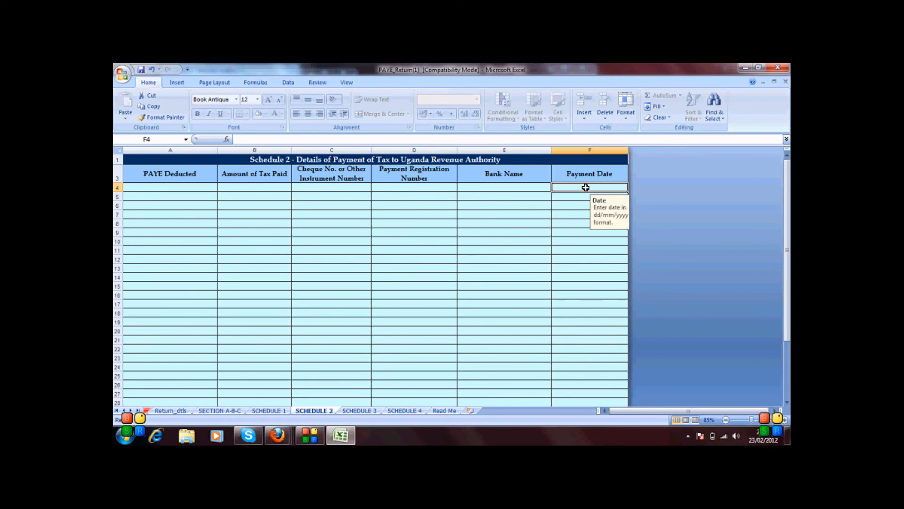
pyautogui.click(358, 410)
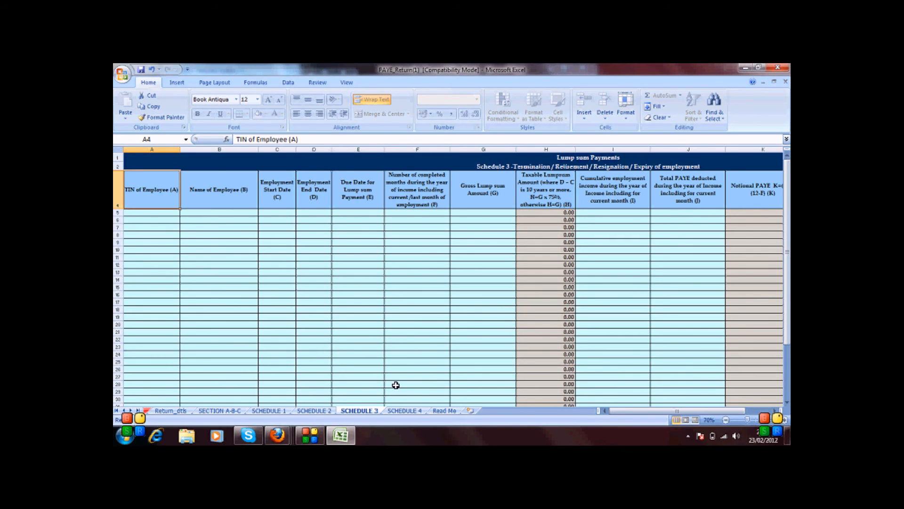
# Step: Switch to the SCHEDULE 4 bonus lump sum sheet and scroll down to its VALIDATE button
pyautogui.click(404, 410)
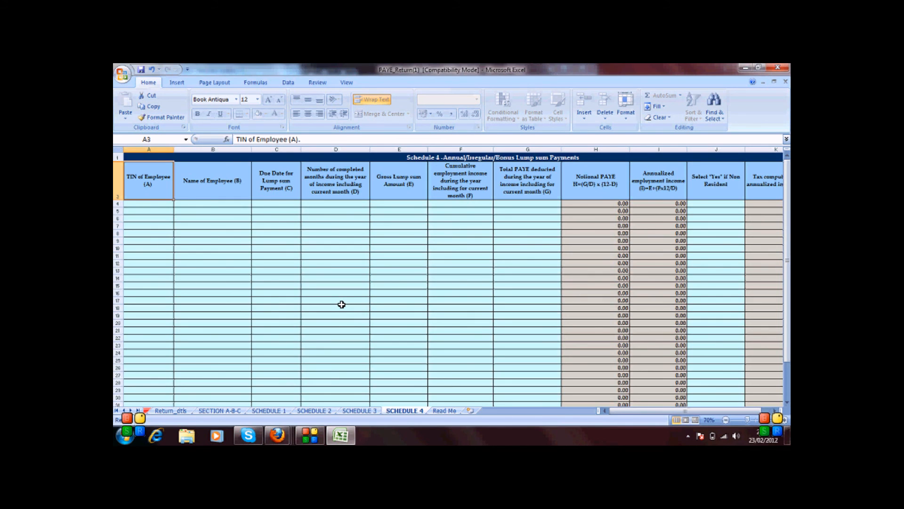
pyautogui.moveTo(785, 212)
pyautogui.mouseDown()
pyautogui.moveTo(787, 247)
pyautogui.moveTo(786, 212)
pyautogui.mouseUp()
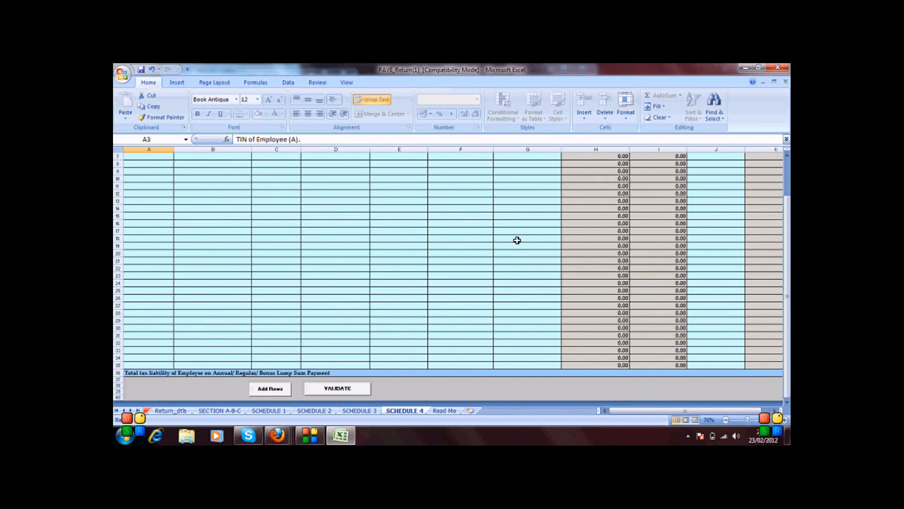
# Step: Validate the return, save PAYE_Return_upload.xls to the Desktop replacing the old copy, and close the workbook
pyautogui.click(339, 390)
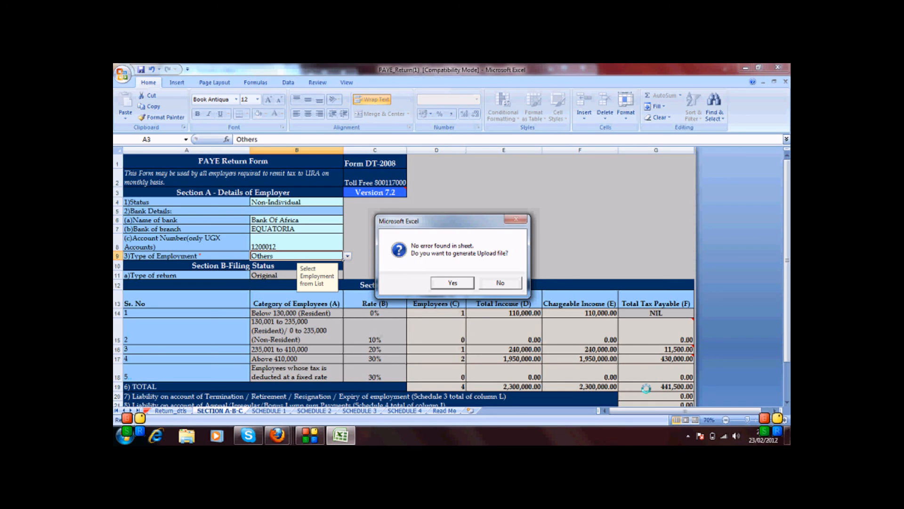
pyautogui.click(452, 283)
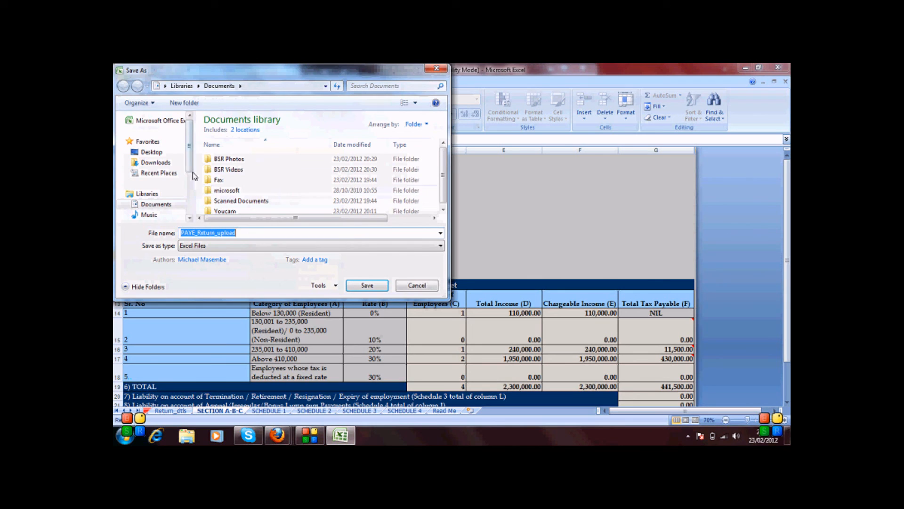
pyautogui.click(151, 151)
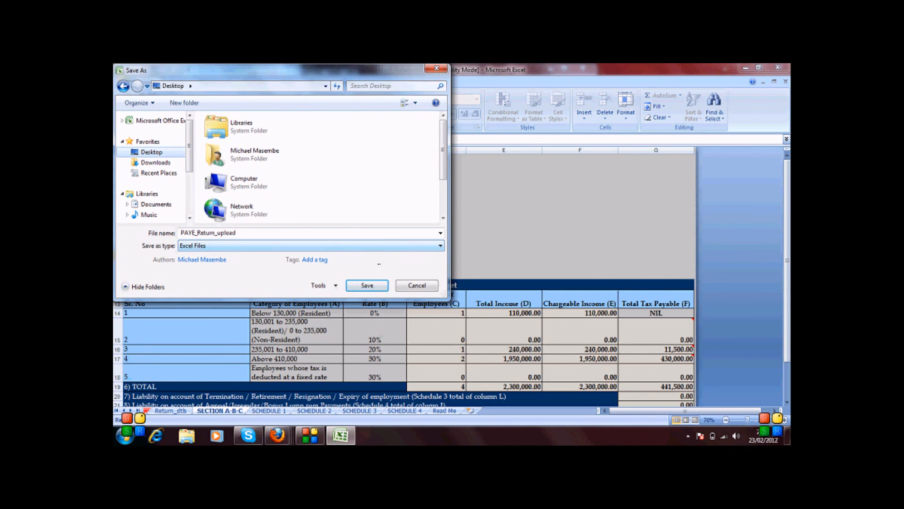
pyautogui.click(367, 286)
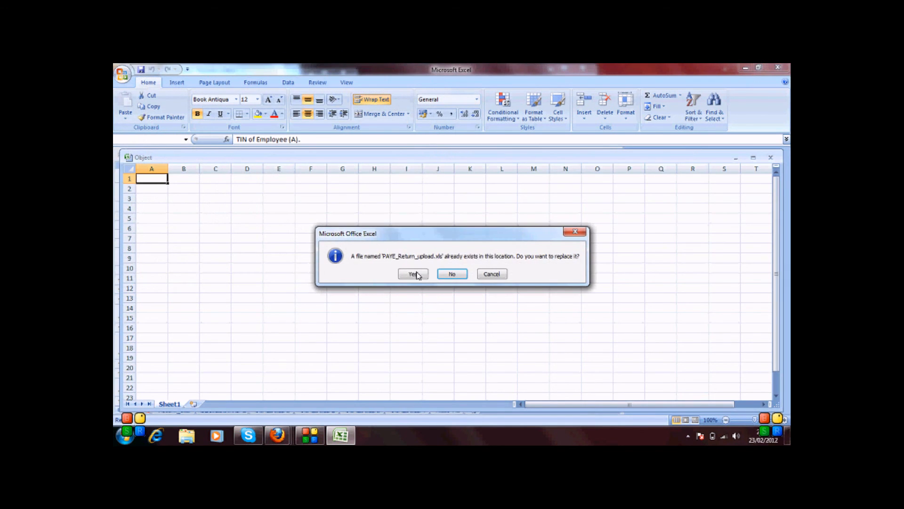
pyautogui.click(413, 274)
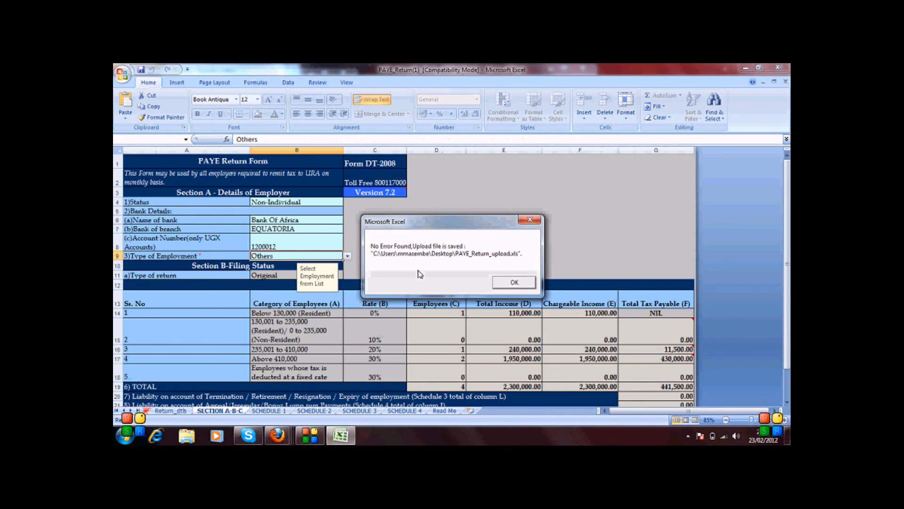
pyautogui.click(511, 282)
pyautogui.click(789, 67)
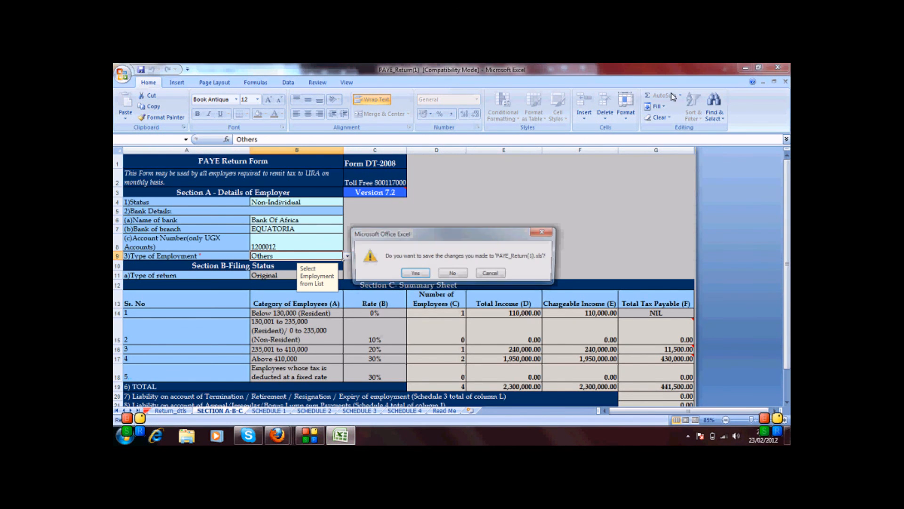
# Step: Keep the return's changes, then close Firefox's downloads list and maximise the URA Download Online Forms page
pyautogui.click(415, 273)
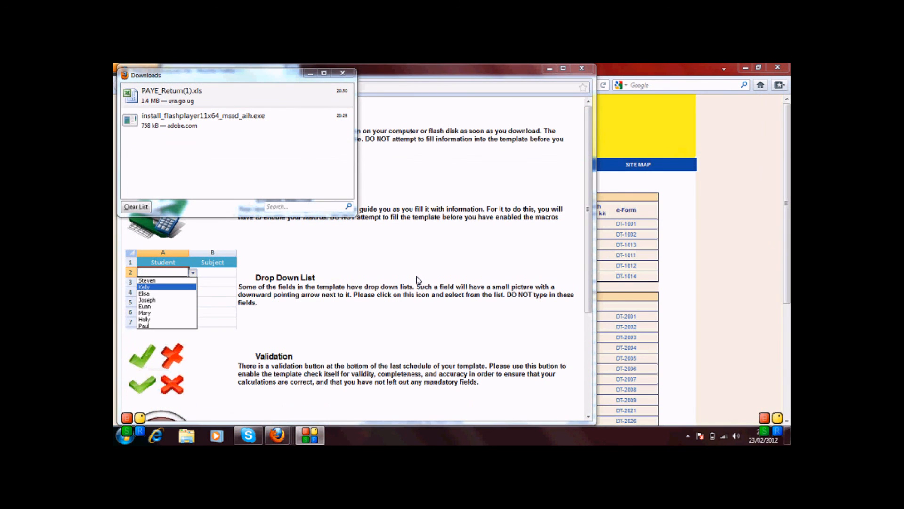
pyautogui.click(346, 74)
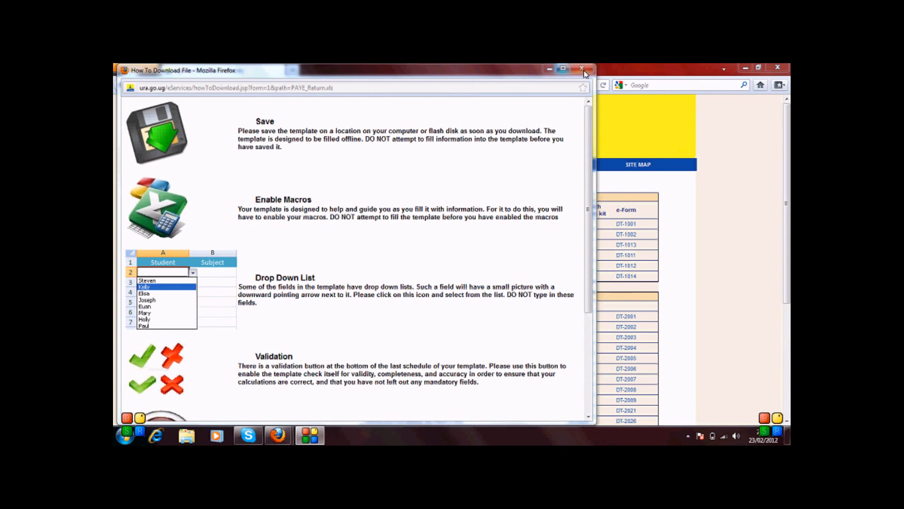
pyautogui.click(563, 69)
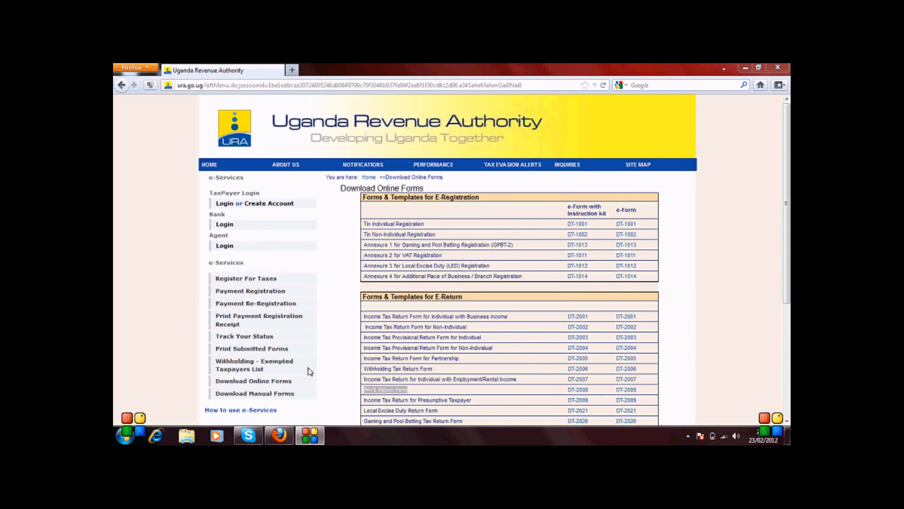
pyautogui.click(310, 435)
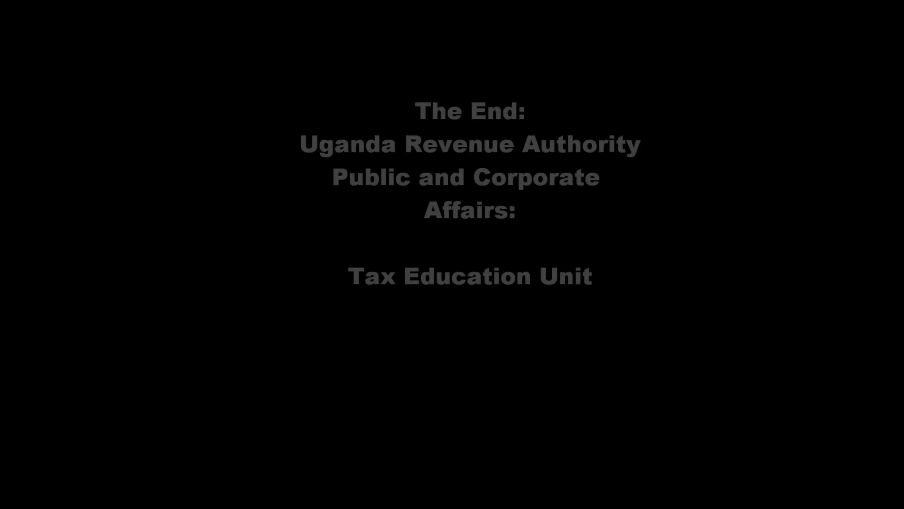